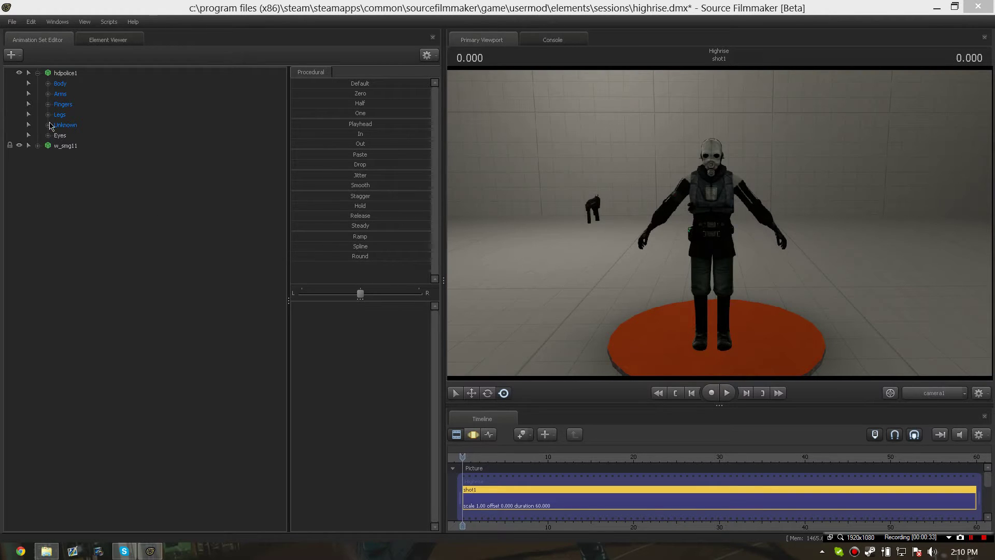
- Lock w_smg11's ValveBiped.Bip01_R_Hand bone to hdpolice1's ValveBiped.Bip01_R_Hand bone
{"action": "left_click", "coordinate": [38, 74]}
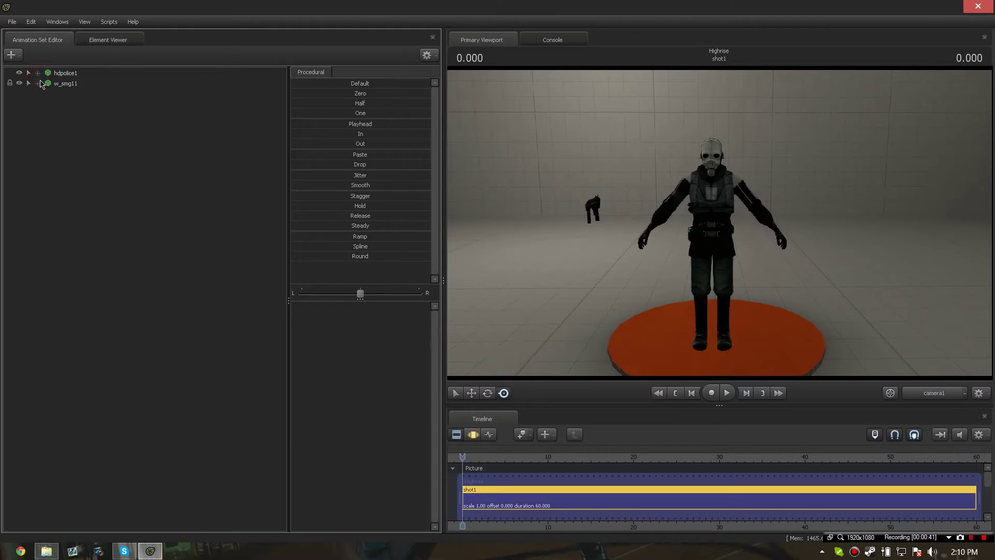
{"action": "left_click", "coordinate": [38, 73]}
{"action": "left_click", "coordinate": [48, 94]}
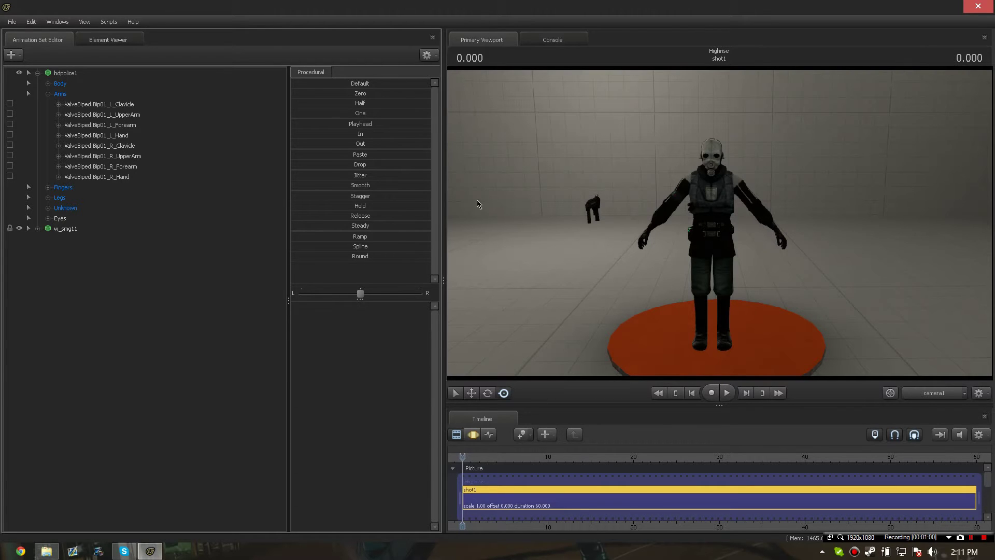
{"action": "left_click", "coordinate": [38, 228]}
{"action": "left_click", "coordinate": [47, 250]}
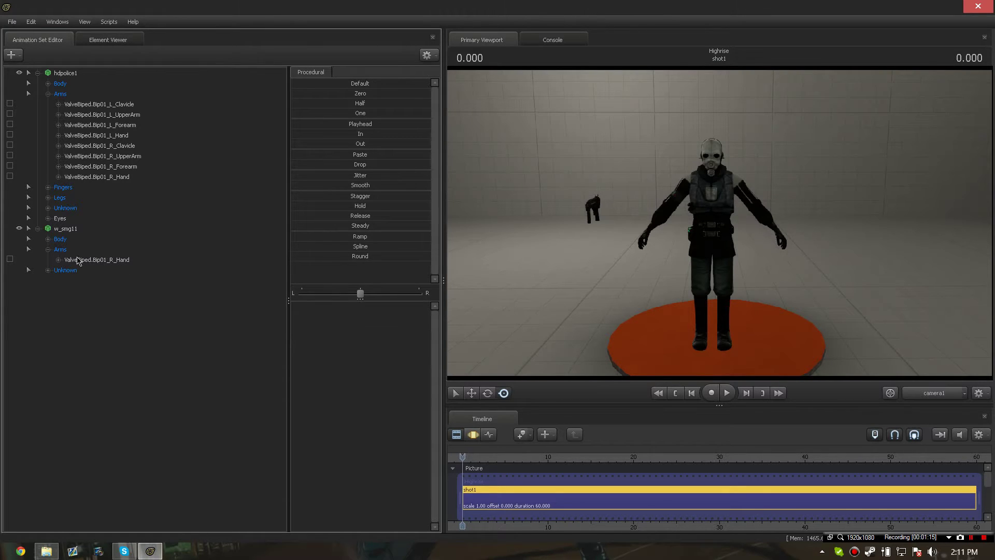
{"action": "left_click", "coordinate": [112, 179]}
{"action": "left_click", "coordinate": [110, 260]}
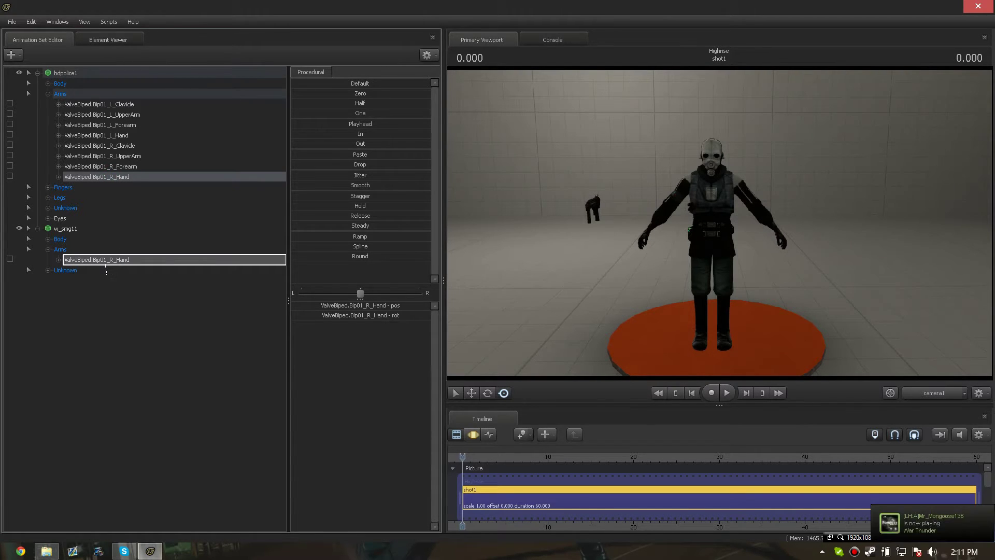
- Select w_smg11's ValveBiped.Bip01_R_Hand bone and switch the timeline to the Motion Editor
{"action": "left_click", "coordinate": [105, 261]}
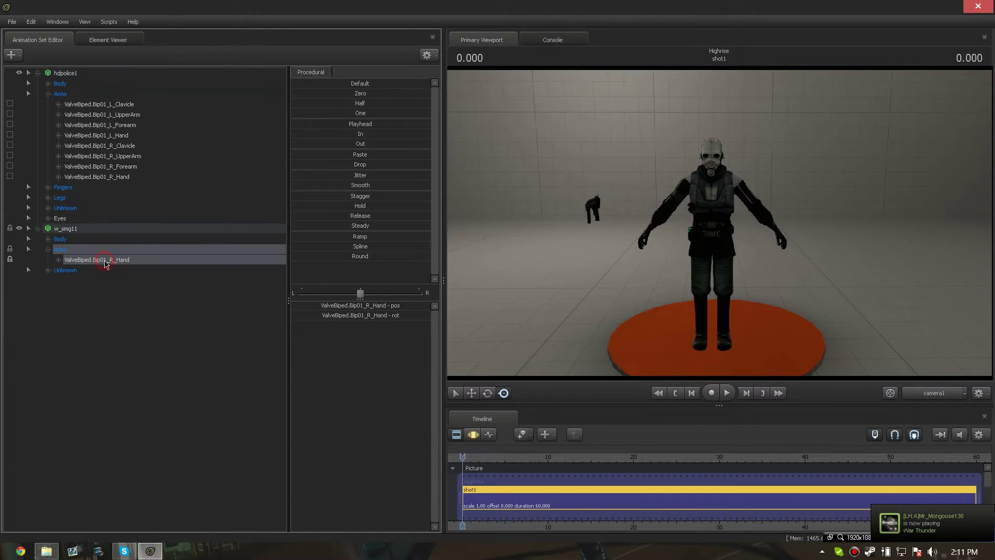
{"action": "left_click", "coordinate": [347, 96]}
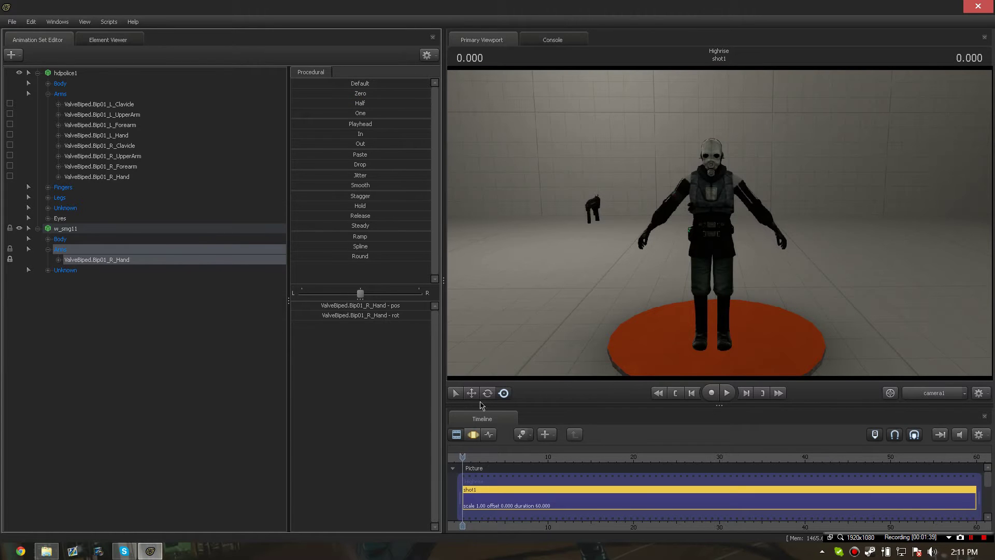
{"action": "left_click", "coordinate": [473, 434]}
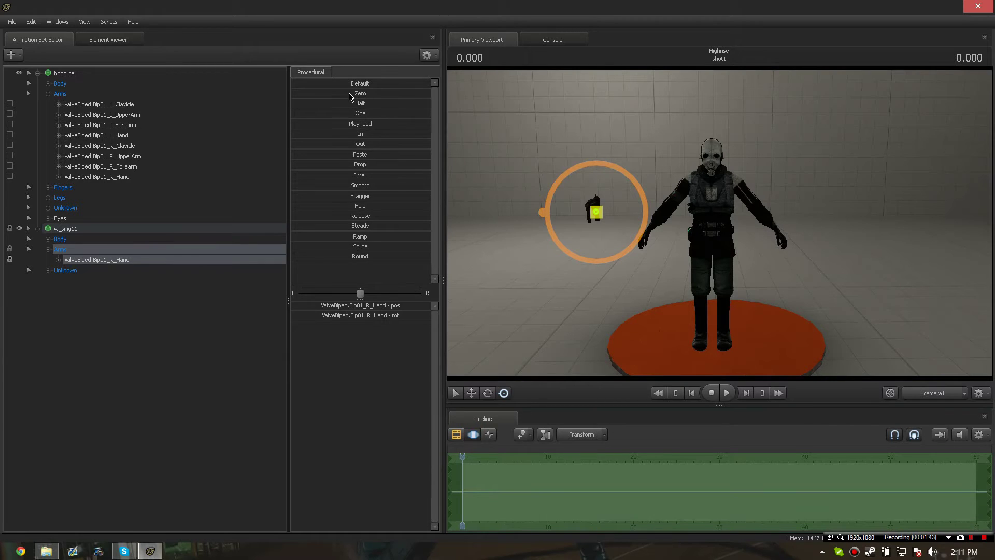
- Fully zero the transform of the gun's locked right-hand bone and inspect its fit in the police model's hand
{"action": "left_click_drag", "start_coordinate": [347, 96], "coordinate": [488, 96]}
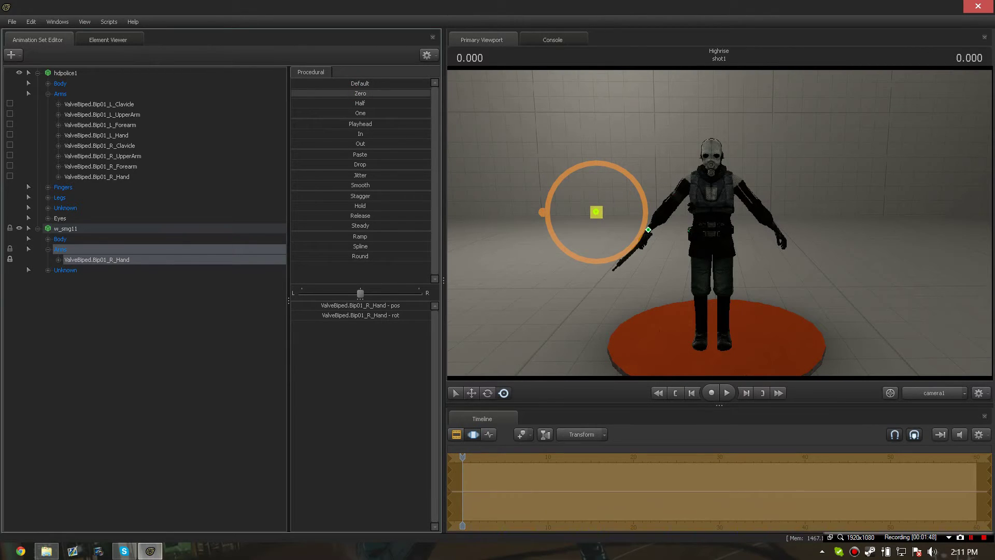
{"action": "mouse_move", "coordinate": [719, 224]}
{"action": "left_mouse_down"}
{"action": "mouse_move", "coordinate": [721, 232]}
{"action": "mouse_move", "coordinate": [766, 196]}
{"action": "mouse_move", "coordinate": [674, 228]}
{"action": "mouse_move", "coordinate": [684, 274]}
{"action": "mouse_move", "coordinate": [674, 291]}
{"action": "mouse_move", "coordinate": [687, 298]}
{"action": "mouse_move", "coordinate": [673, 223]}
{"action": "mouse_move", "coordinate": [726, 225]}
{"action": "mouse_move", "coordinate": [713, 220]}
{"action": "mouse_move", "coordinate": [738, 236]}
{"action": "mouse_move", "coordinate": [710, 228]}
{"action": "mouse_move", "coordinate": [720, 228]}
{"action": "left_mouse_up"}
{"action": "key", "text": "w"}
{"action": "key", "text": "w"}
{"action": "key", "text": "s"}
{"action": "key", "text": "s"}
{"action": "key", "text": "w"}
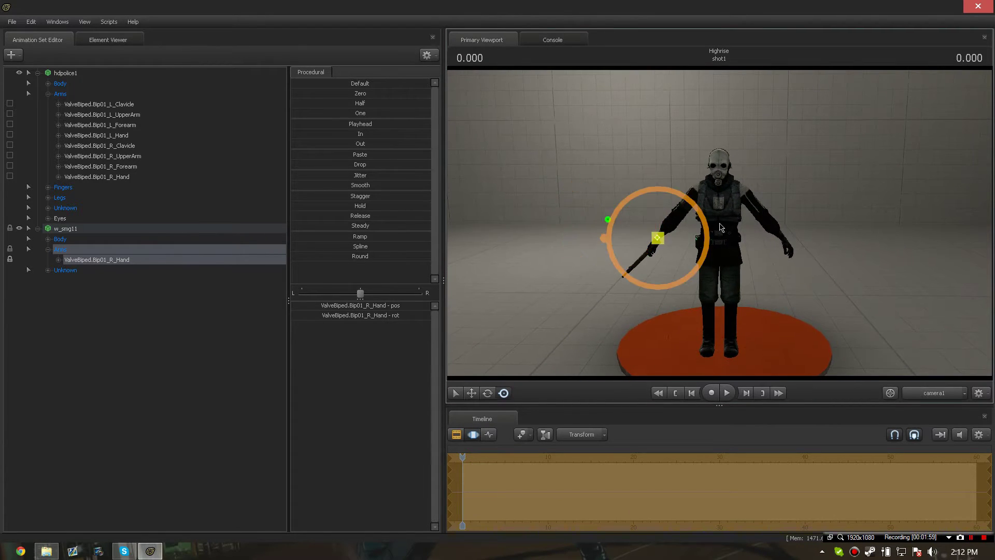
- Import the smg1idle1 sequence onto hdpolice1 with Generate root motion turned off
{"action": "right_click", "coordinate": [74, 75]}
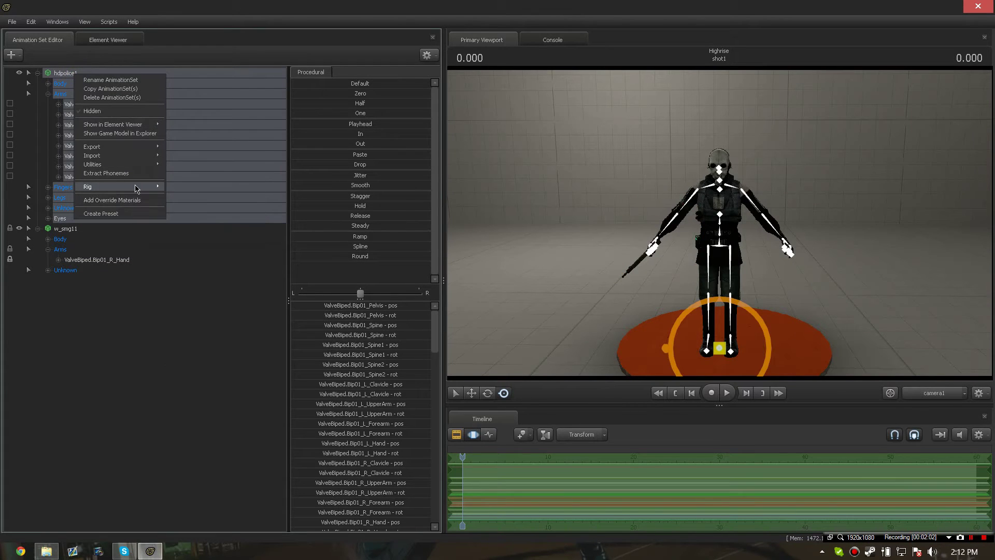
{"action": "mouse_move", "coordinate": [138, 189]}
{"action": "mouse_move", "coordinate": [147, 157]}
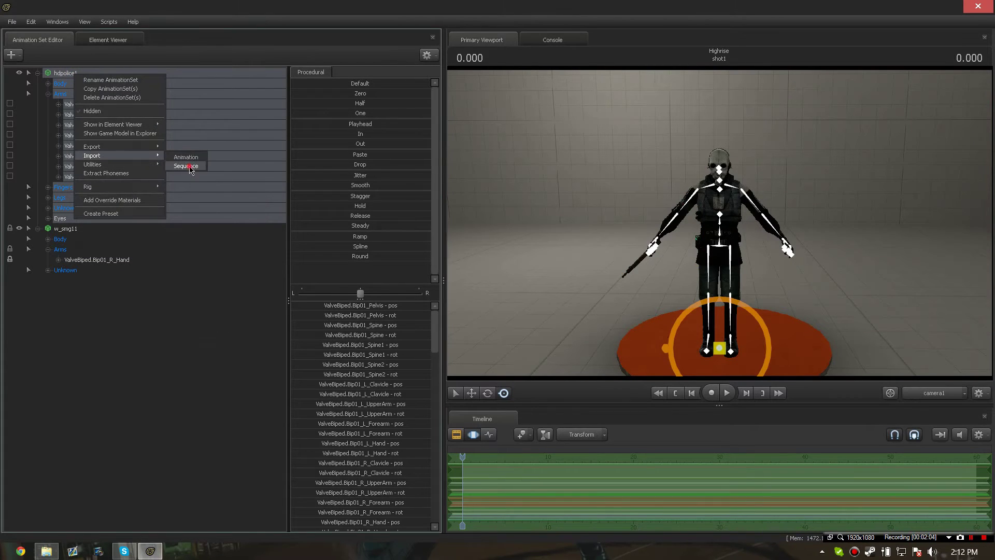
{"action": "left_click", "coordinate": [189, 166]}
{"action": "left_click", "coordinate": [418, 296]}
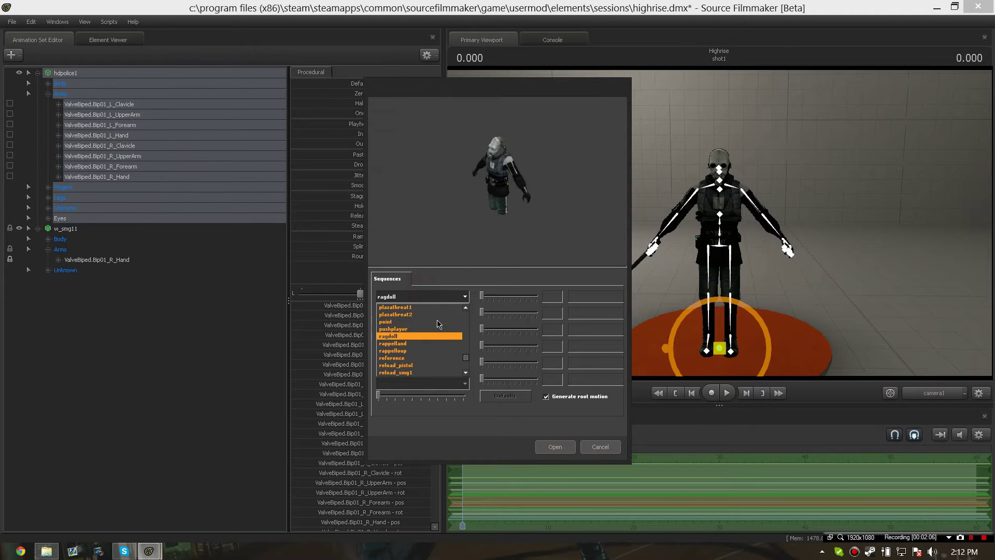
{"action": "scroll", "coordinate": [439, 330], "scroll_direction": "down", "scroll_amount": 5}
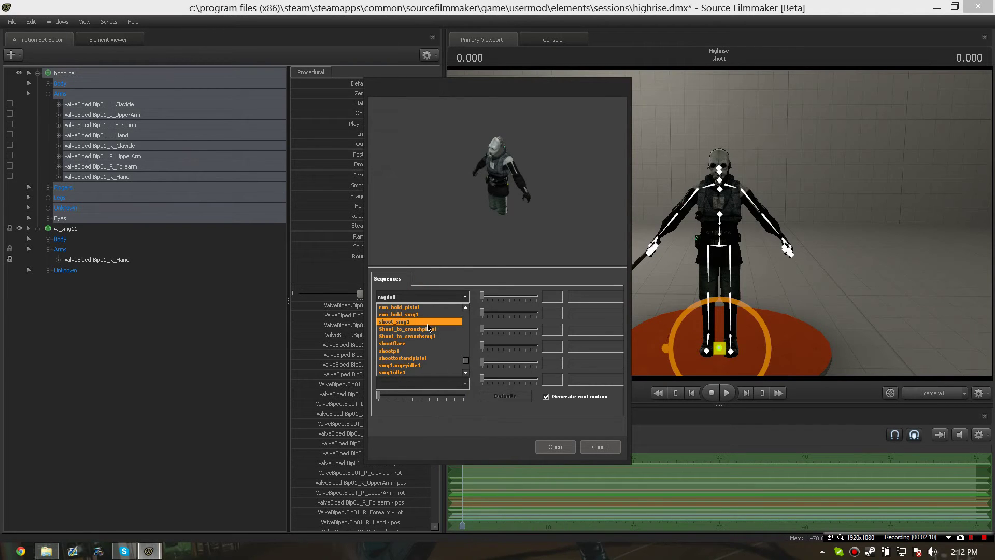
{"action": "left_click", "coordinate": [441, 372]}
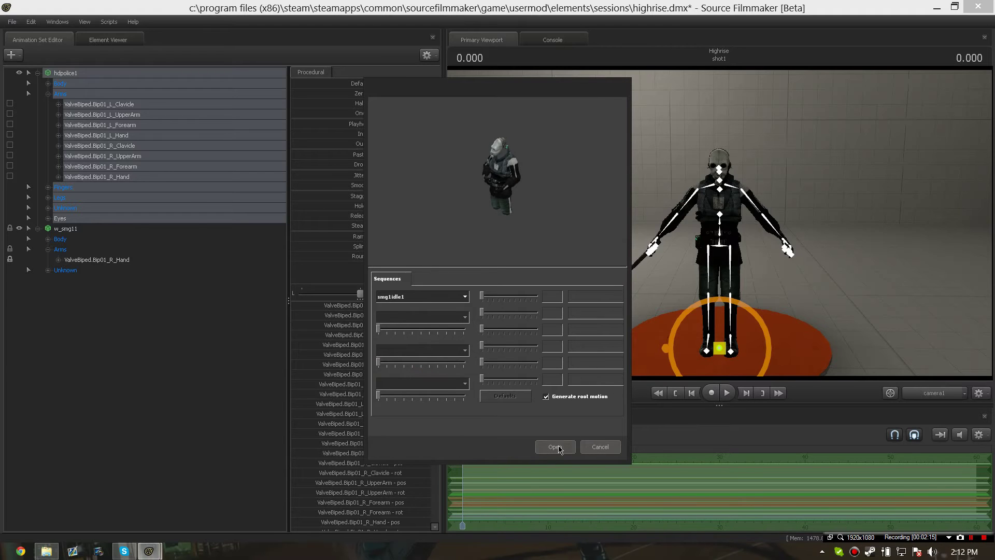
{"action": "left_click", "coordinate": [547, 397]}
{"action": "left_click", "coordinate": [555, 446]}
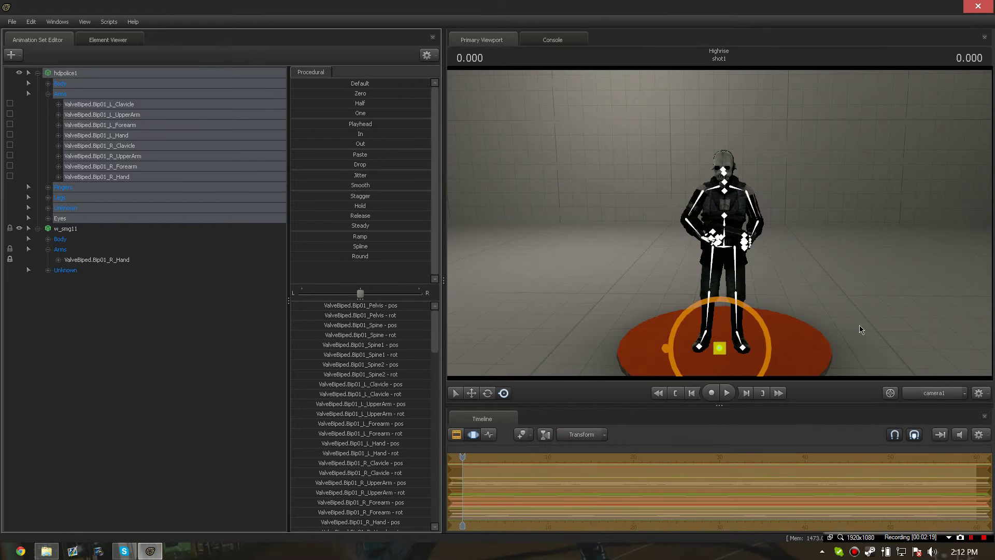
- View the police model up close through the Work Camera and play back part of its idle animation
{"action": "left_click", "coordinate": [933, 393]}
{"action": "left_click_drag", "start_coordinate": [894, 277], "coordinate": [855, 277]}
{"action": "key", "text": "w"}
{"action": "key", "text": "w"}
{"action": "key", "text": "w"}
{"action": "key", "text": "s"}
{"action": "left_click_drag", "start_coordinate": [808, 309], "coordinate": [704, 262]}
{"action": "left_click", "coordinate": [727, 393]}
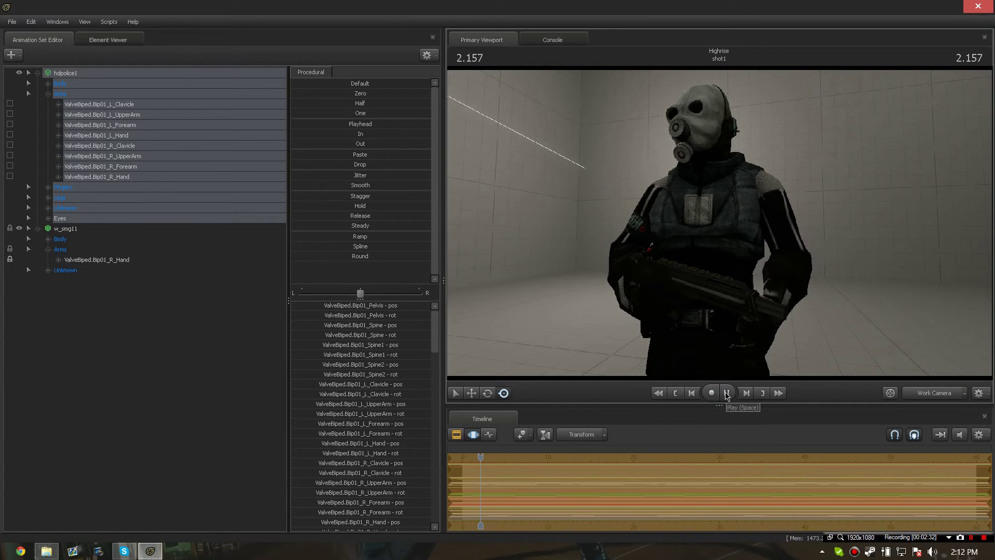
{"action": "left_click", "coordinate": [727, 393]}
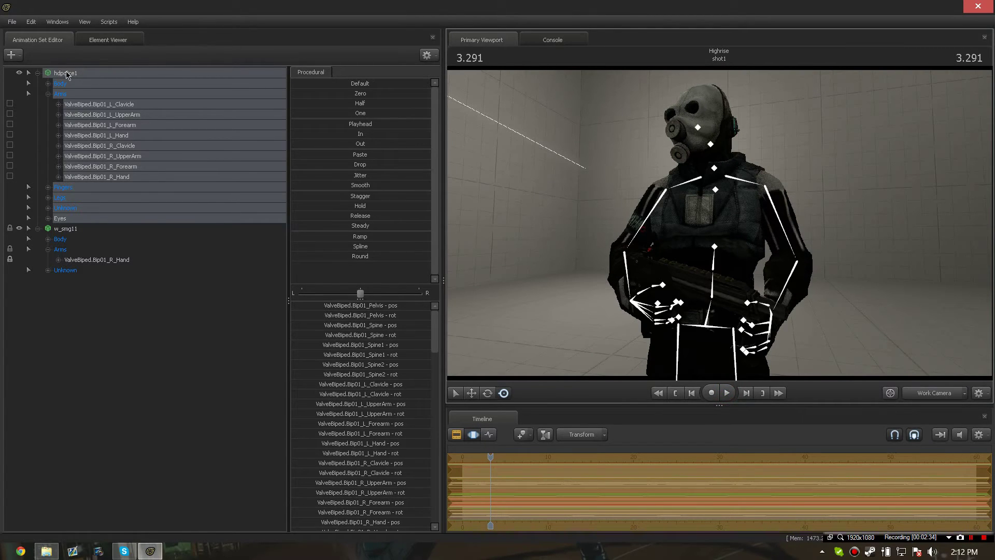
- Apply the rig_biped_simple rig to hdpolice1
{"action": "right_click", "coordinate": [67, 75]}
{"action": "mouse_move", "coordinate": [151, 185]}
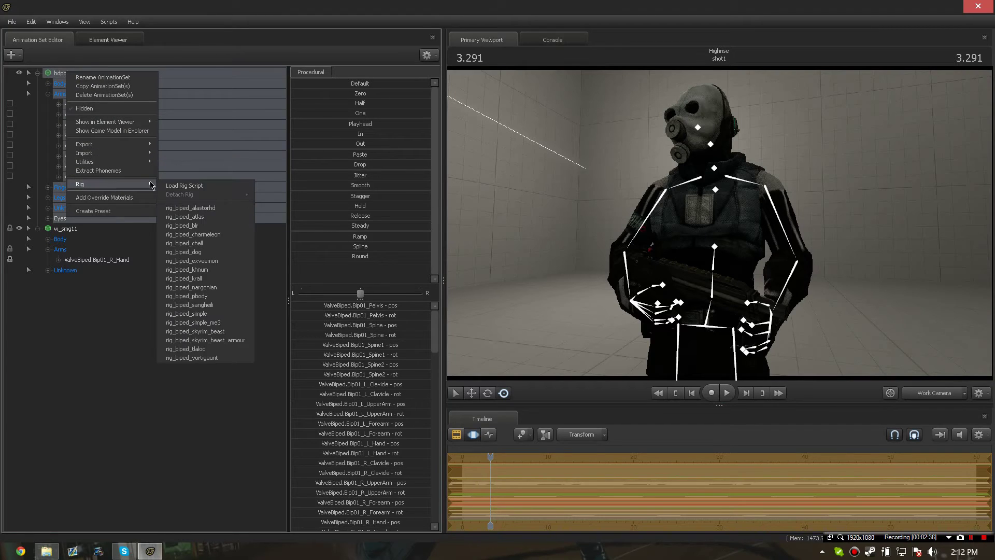
{"action": "left_click", "coordinate": [202, 315]}
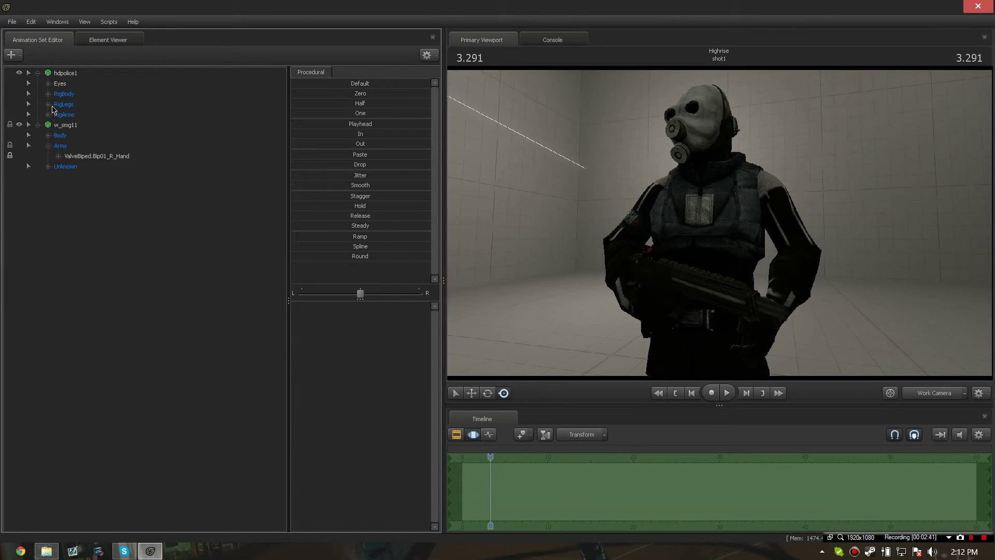
- Move hdpolice1's rig_hand_R control outward from the body to test whether the gun follows the hand
{"action": "left_click", "coordinate": [47, 115]}
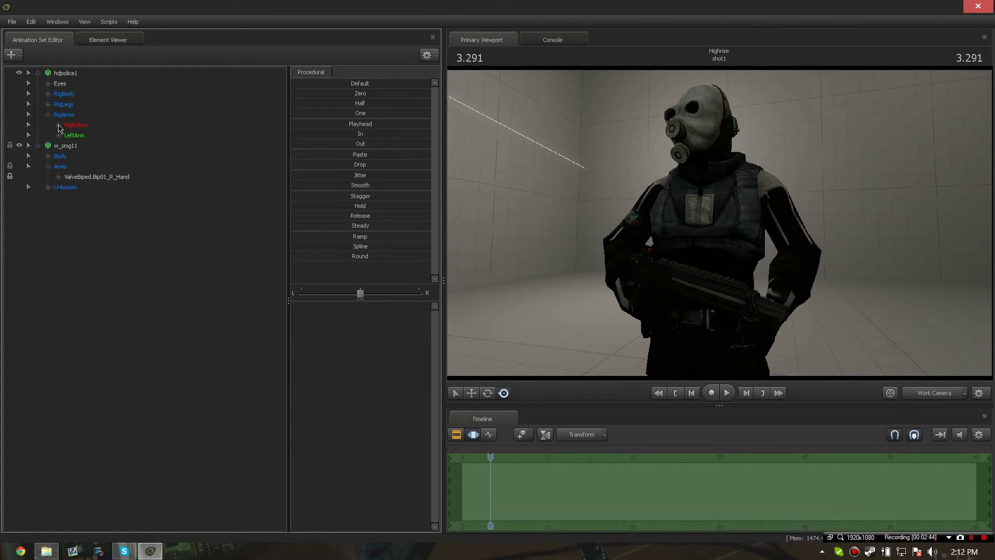
{"action": "left_click", "coordinate": [58, 125]}
{"action": "left_click", "coordinate": [92, 148]}
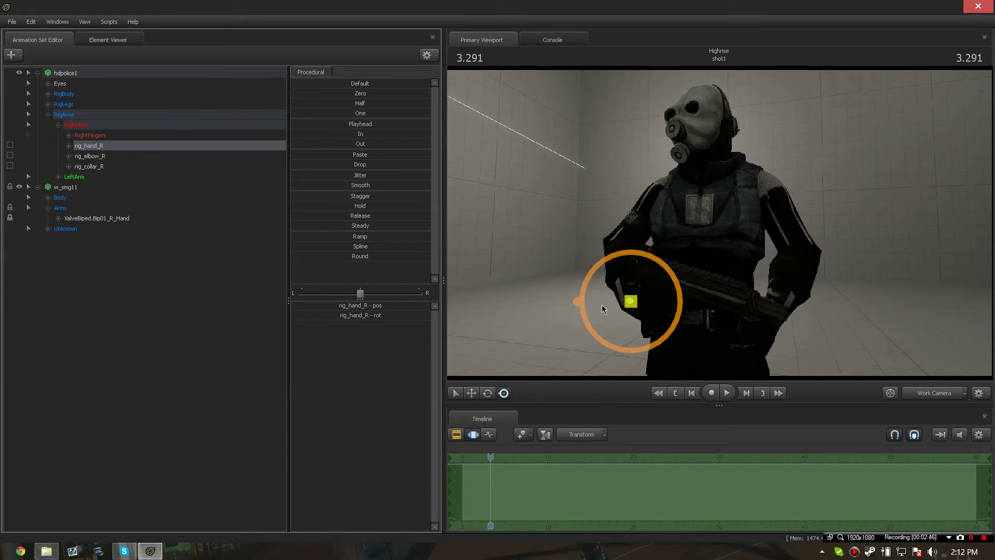
{"action": "left_click_drag", "start_coordinate": [633, 301], "coordinate": [542, 281]}
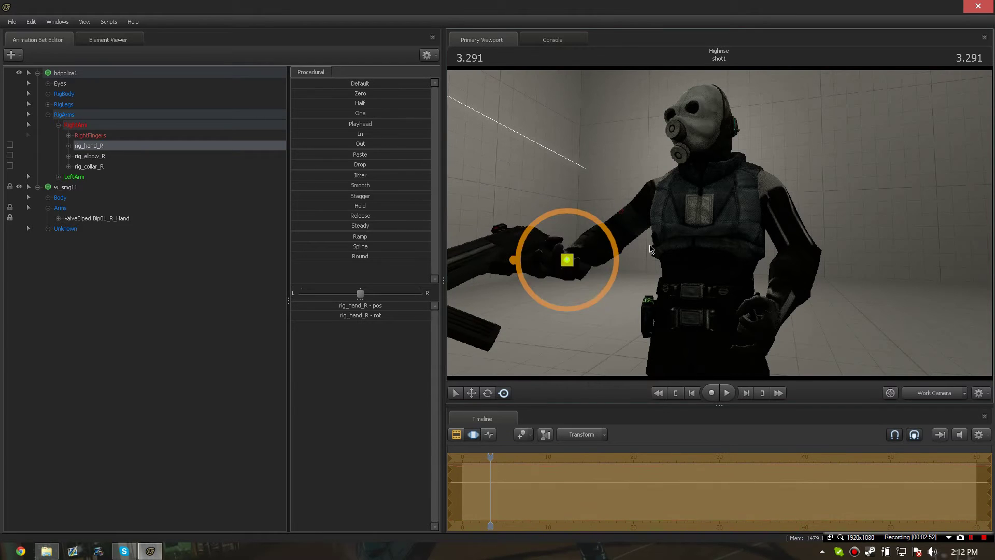
{"action": "left_click_drag", "start_coordinate": [759, 223], "coordinate": [593, 223]}
{"action": "left_click_drag", "start_coordinate": [773, 222], "coordinate": [798, 270]}
{"action": "left_click_drag", "start_coordinate": [744, 239], "coordinate": [478, 160]}
- Undo the hand move, the rig, the imported sequence and the zeroing of the gun's hand bone
{"action": "key", "text": "ctrl+z"}
{"action": "key", "text": "ctrl+z"}
{"action": "key", "text": "ctrl+z"}
{"action": "key", "text": "ctrl+z"}
{"action": "key", "text": "ctrl+z"}
{"action": "key", "text": "ctrl+z"}
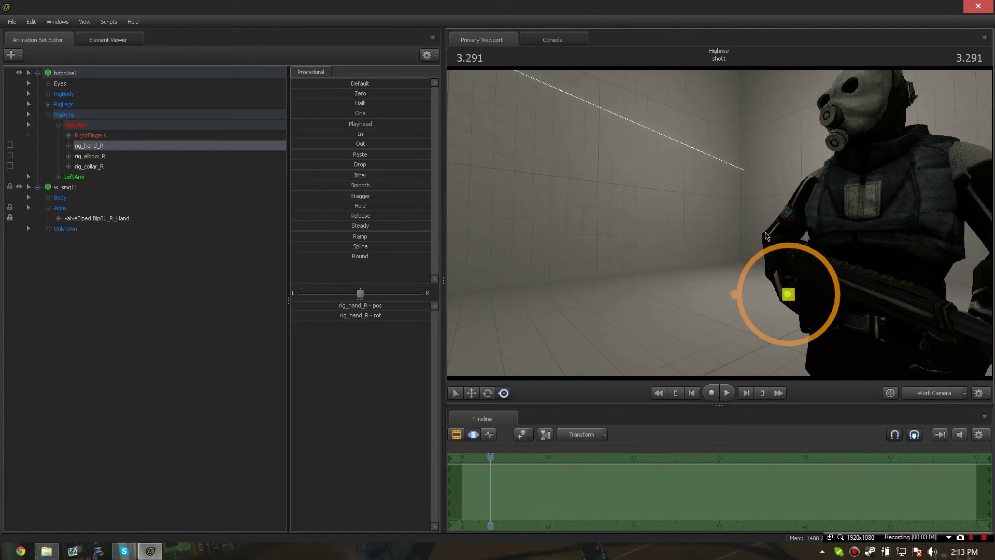
{"action": "left_click_drag", "start_coordinate": [745, 227], "coordinate": [720, 227]}
{"action": "key", "text": "ctrl+z"}
{"action": "key", "text": "ctrl+z"}
{"action": "key", "text": "ctrl+z"}
{"action": "key", "text": "ctrl+z"}
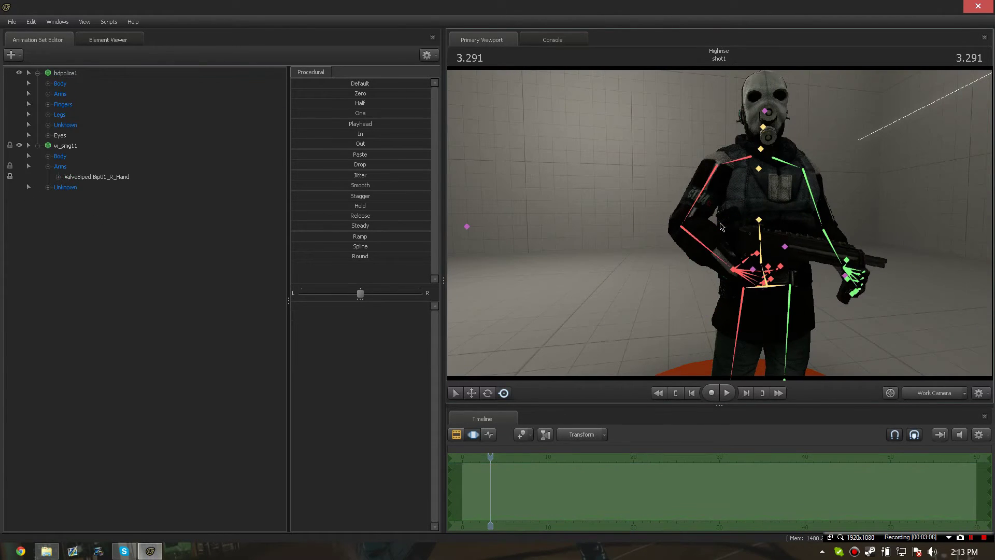
{"action": "key", "text": "ctrl+z"}
{"action": "key", "text": "ctrl+z"}
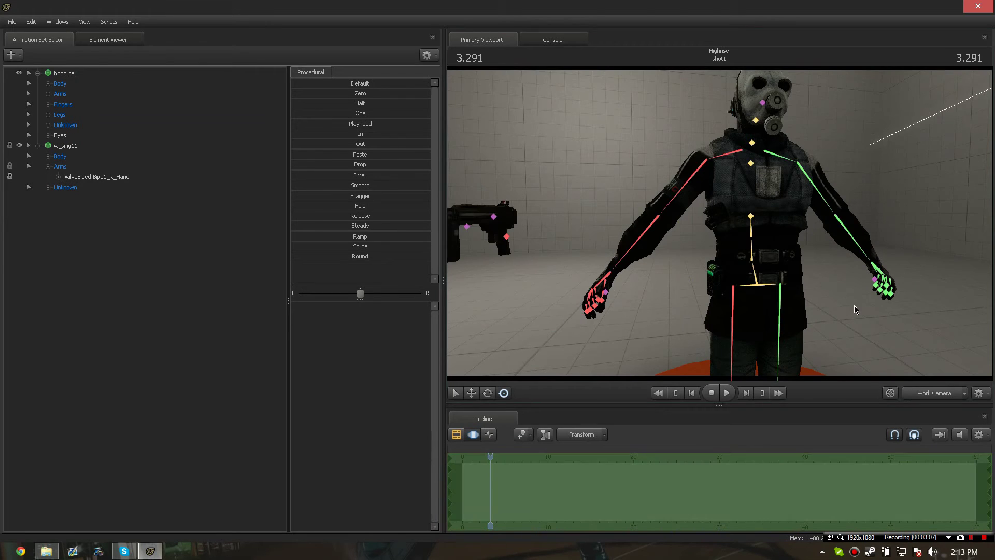
- Return the viewport to camera1 and unlock w_smg11's ValveBiped.Bip01_R_Hand bone
{"action": "left_click", "coordinate": [934, 393]}
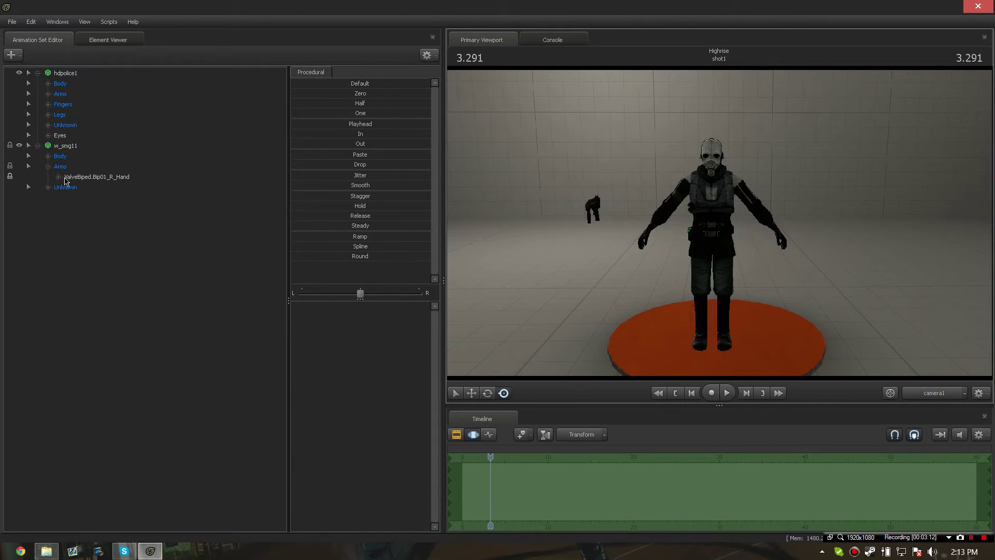
{"action": "left_click", "coordinate": [9, 176]}
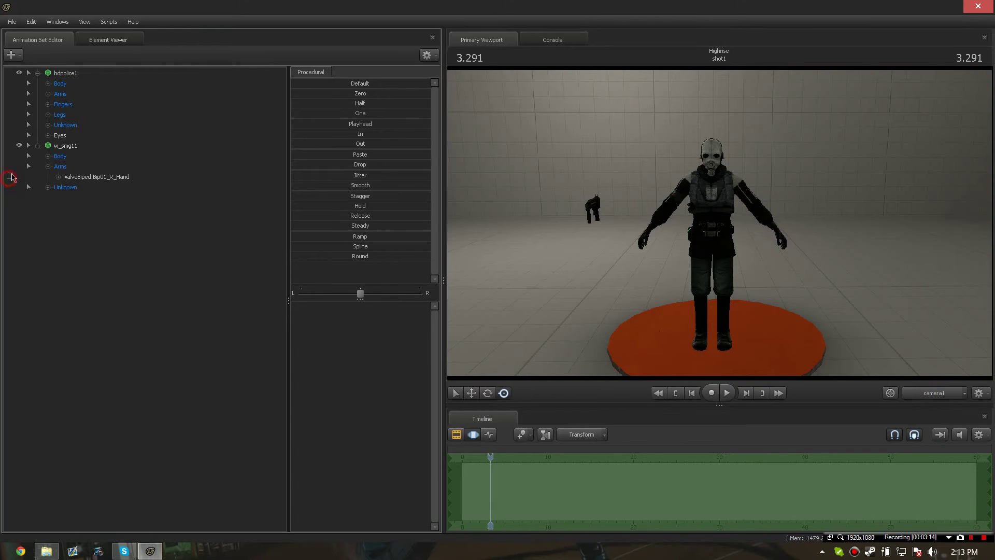
- Lock w_smg11's ValveBiped.Weapon_bone to hdpolice1's ValveBiped.Bip01_R_Hand and fully zero the weapon bone's transform
{"action": "left_click", "coordinate": [47, 94]}
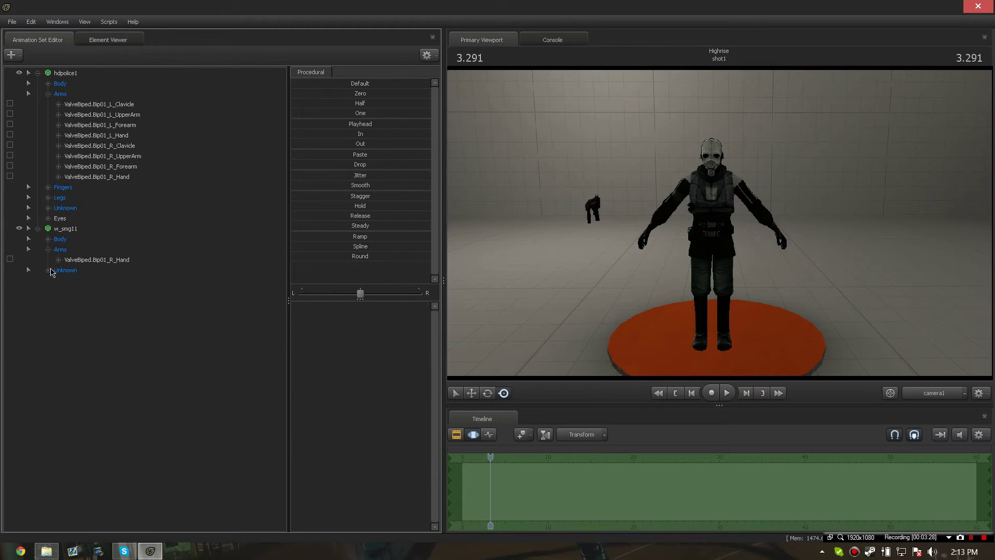
{"action": "left_click", "coordinate": [49, 270]}
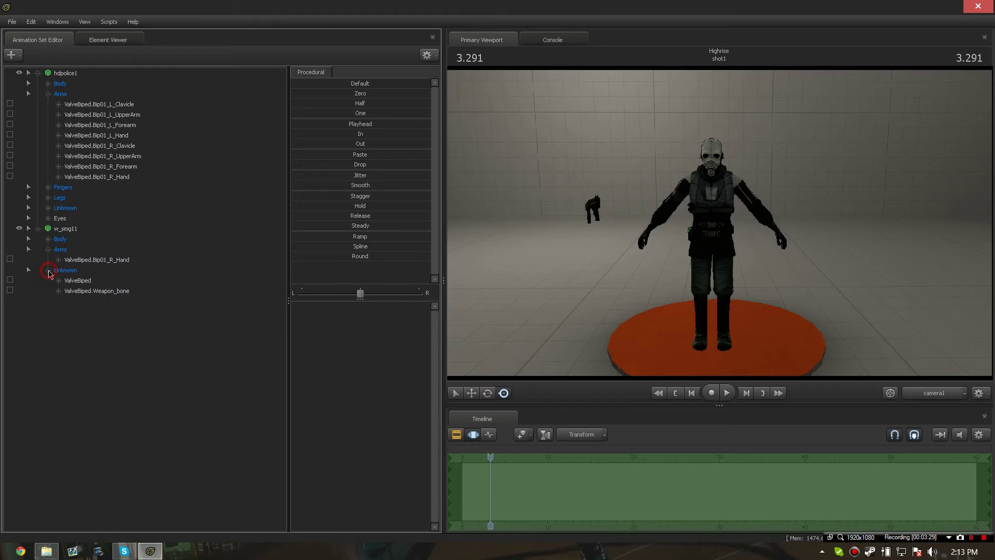
{"action": "left_click", "coordinate": [119, 178]}
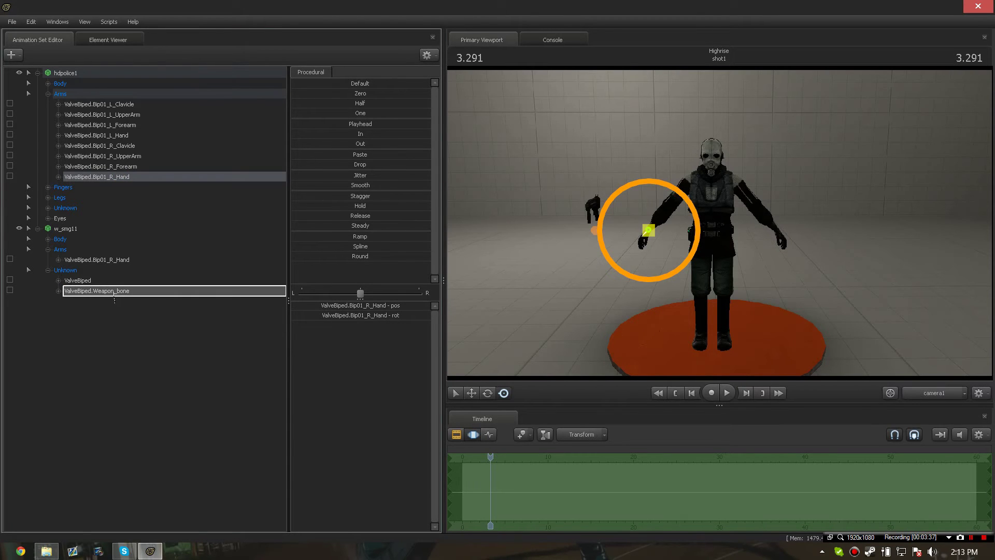
{"action": "left_click_drag", "start_coordinate": [115, 296], "coordinate": [115, 294]}
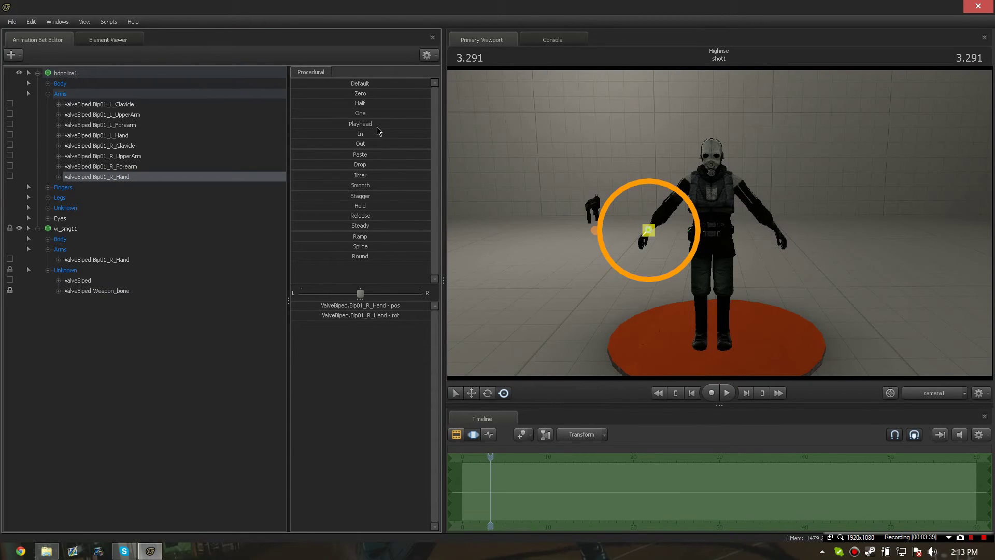
{"action": "left_click", "coordinate": [96, 293]}
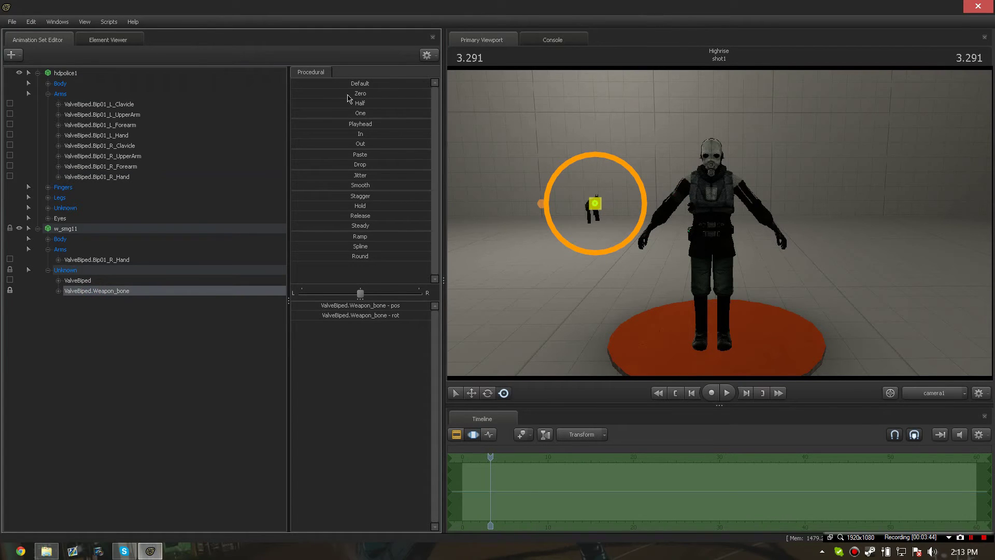
{"action": "left_click_drag", "start_coordinate": [356, 95], "coordinate": [430, 94]}
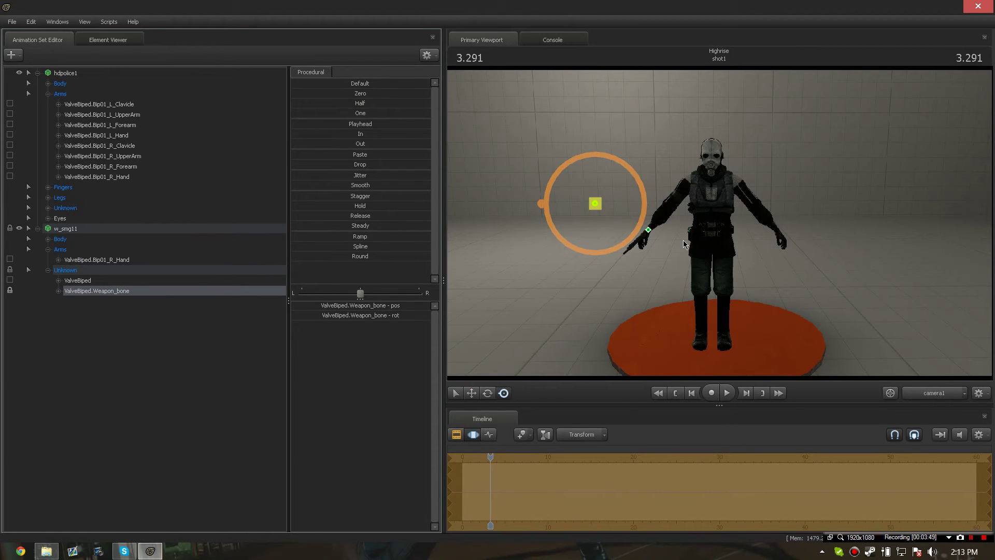
- Move w_smg11's ValveBiped.Weapon_bone slightly down and outward to fit the gun into hdpolice1's right hand
{"action": "left_click_drag", "start_coordinate": [654, 245], "coordinate": [676, 253]}
{"action": "key", "text": "w"}
{"action": "key", "text": "a"}
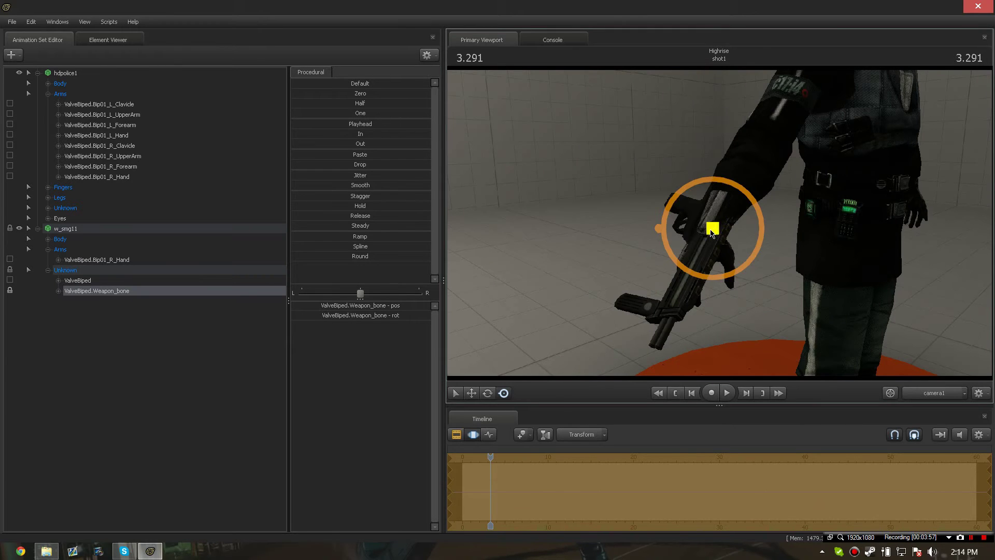
{"action": "left_click_drag", "start_coordinate": [712, 228], "coordinate": [706, 251]}
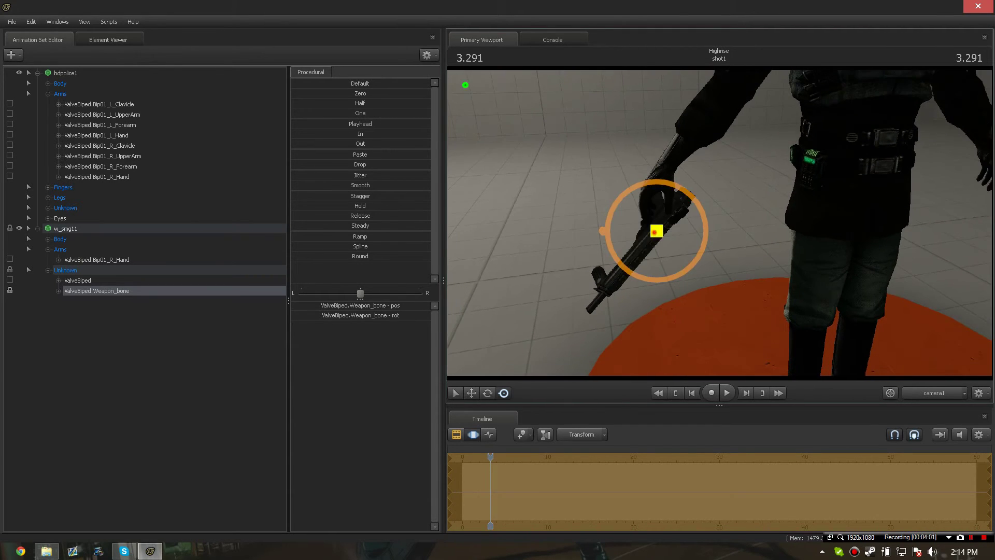
{"action": "left_click_drag", "start_coordinate": [656, 231], "coordinate": [609, 273]}
{"action": "left_click_drag", "start_coordinate": [609, 273], "coordinate": [708, 253]}
{"action": "left_click_drag", "start_coordinate": [847, 204], "coordinate": [694, 207], "text": "alt"}
{"action": "left_click_drag", "start_coordinate": [694, 206], "coordinate": [720, 222], "text": "alt"}
{"action": "right_click_drag", "start_coordinate": [719, 227], "coordinate": [563, 187]}
{"action": "right_click_drag", "start_coordinate": [858, 314], "coordinate": [708, 226]}
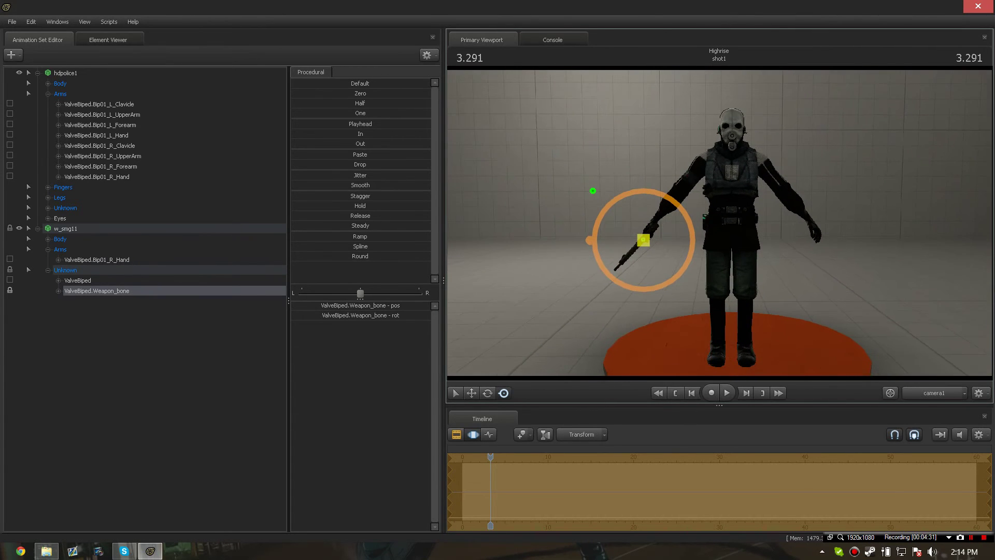
- Import the smg1idle1 sequence onto hdpolice1 with root motion generation enabled
{"action": "right_click", "coordinate": [68, 73]}
{"action": "left_click", "coordinate": [176, 164]}
{"action": "left_click", "coordinate": [415, 295]}
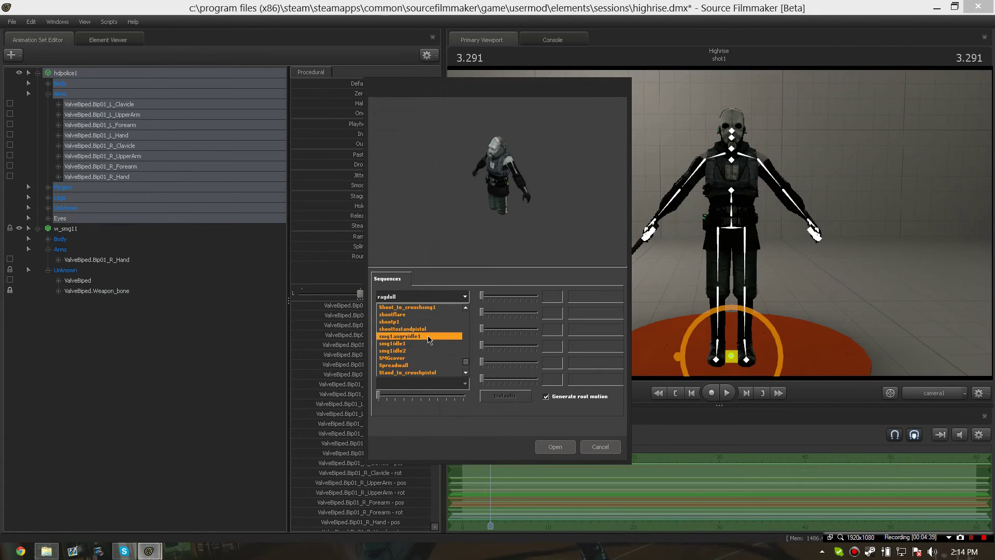
{"action": "left_click", "coordinate": [412, 345]}
{"action": "left_click", "coordinate": [555, 447]}
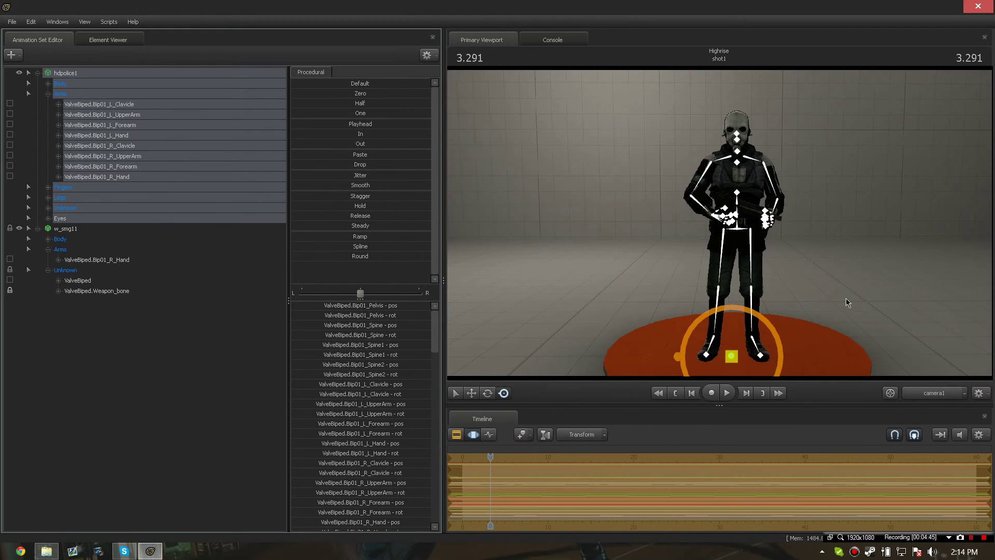
- Check the gun up close in the posed hands and nudge w_smg11's ValveBiped.Weapon_bone toward the right hand
{"action": "left_click_drag", "start_coordinate": [846, 297], "coordinate": [918, 292]}
{"action": "key", "text": "w"}
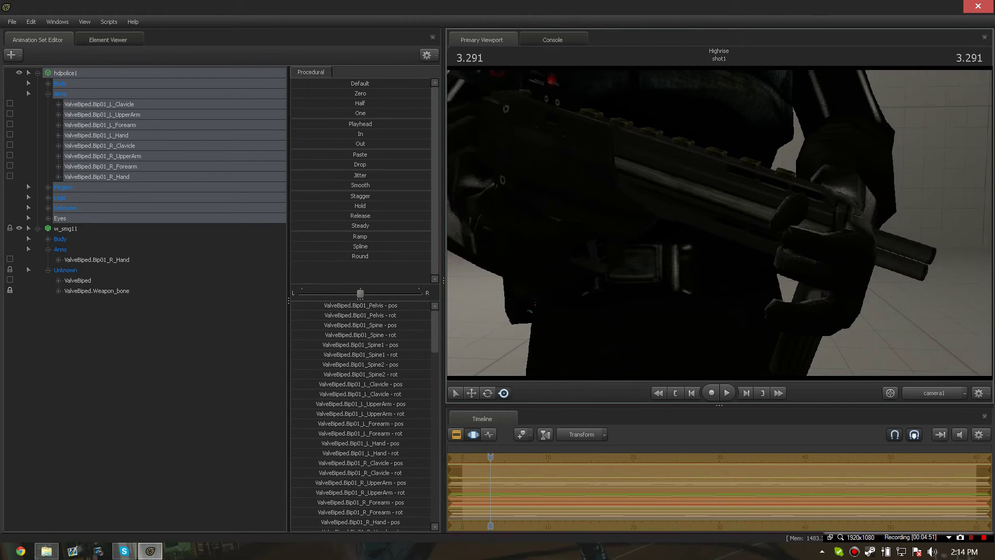
{"action": "key", "text": "s"}
{"action": "key", "text": "w"}
{"action": "key", "text": "s"}
{"action": "key", "text": "w"}
{"action": "right_click_drag", "start_coordinate": [871, 303], "coordinate": [875, 303]}
{"action": "key", "text": "s"}
{"action": "mouse_move", "coordinate": [875, 303]}
{"action": "left_mouse_down"}
{"action": "mouse_move", "coordinate": [856, 301]}
{"action": "mouse_move", "coordinate": [867, 288]}
{"action": "left_mouse_up"}
{"action": "right_click_drag", "start_coordinate": [883, 302], "coordinate": [720, 226]}
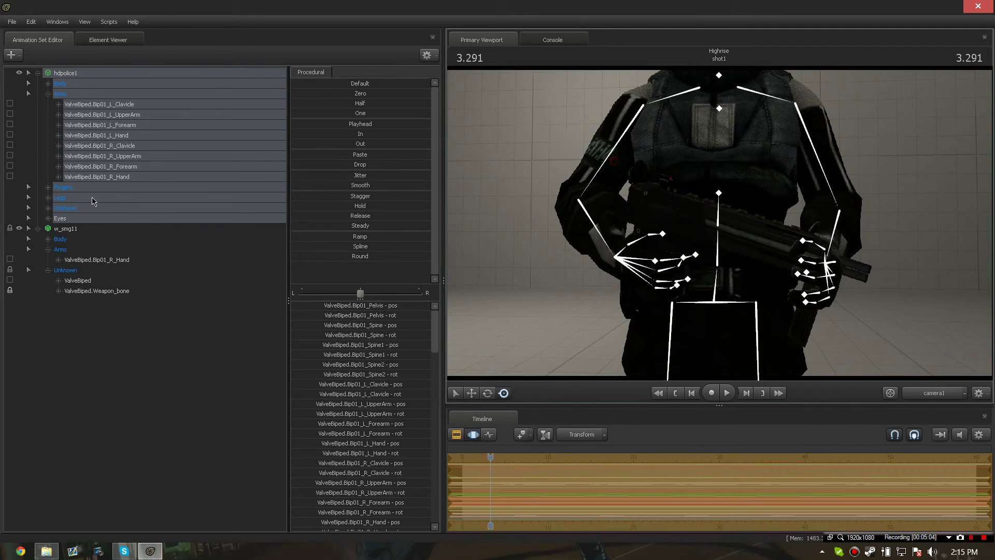
{"action": "left_click", "coordinate": [83, 291]}
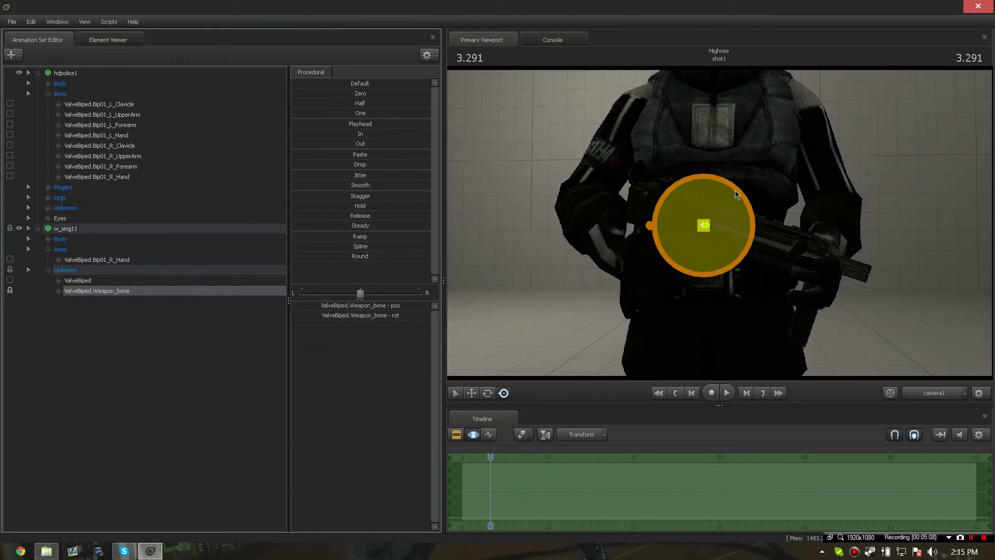
{"action": "mouse_move", "coordinate": [715, 234]}
{"action": "left_mouse_down"}
{"action": "mouse_move", "coordinate": [735, 190]}
{"action": "mouse_move", "coordinate": [700, 239]}
{"action": "left_mouse_up"}
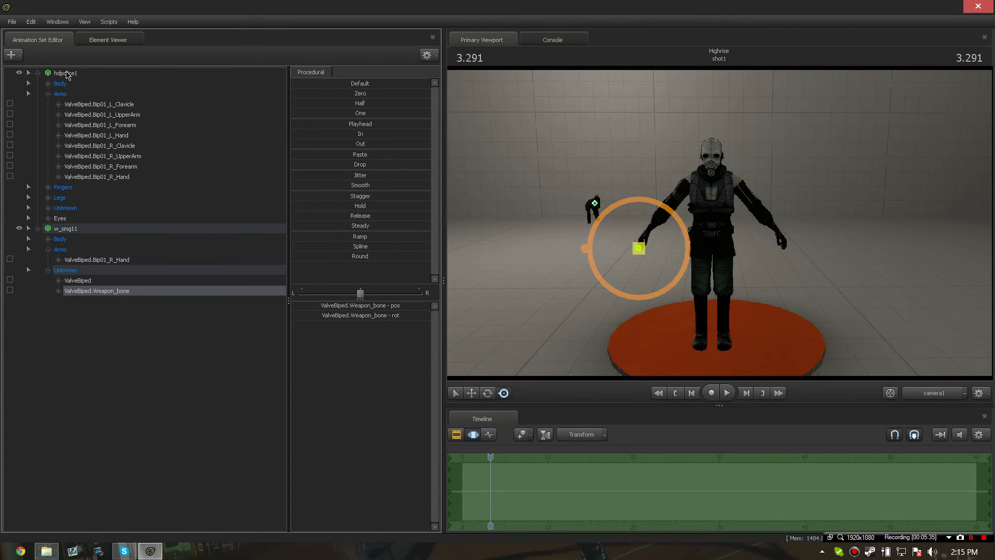
- Apply the rig_biped_simple rig to hdpolice1
{"action": "left_click", "coordinate": [67, 75]}
{"action": "right_click", "coordinate": [68, 74]}
{"action": "mouse_move", "coordinate": [149, 188]}
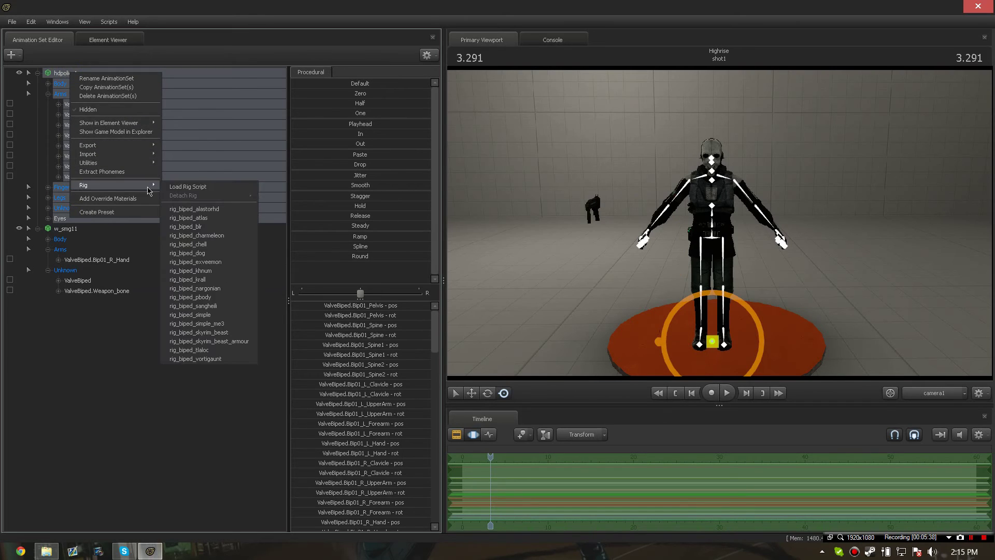
{"action": "left_click", "coordinate": [211, 315]}
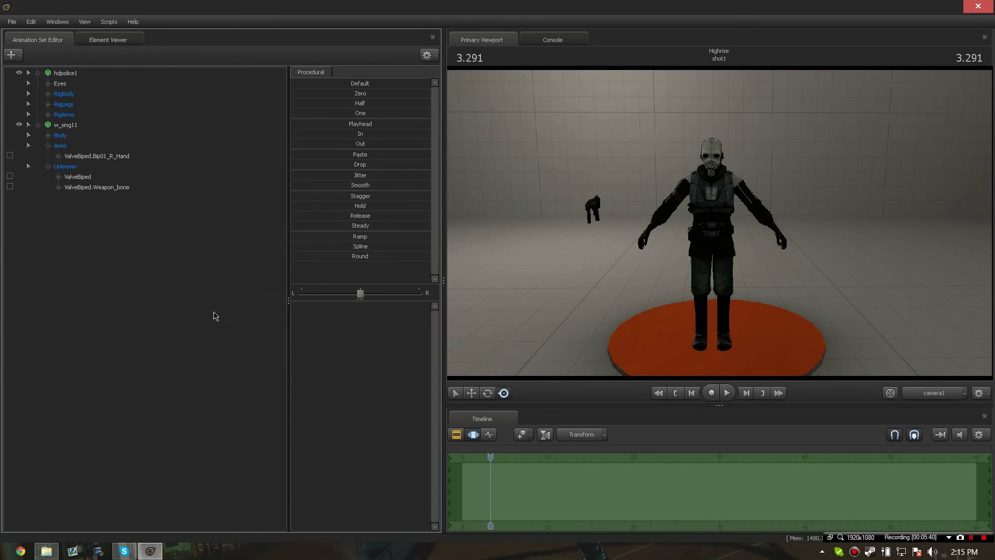
- Lock w_smg11's ValveBiped.Bip01_R_Hand to hdpolice1's rig_hand_R and fully zero the gun's hand bone
{"action": "left_click", "coordinate": [47, 115]}
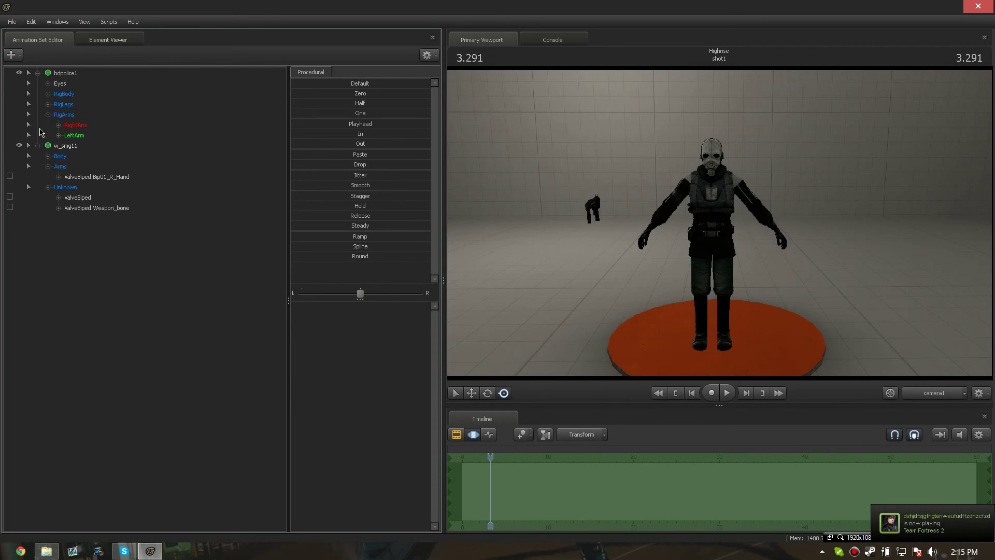
{"action": "left_click", "coordinate": [58, 125]}
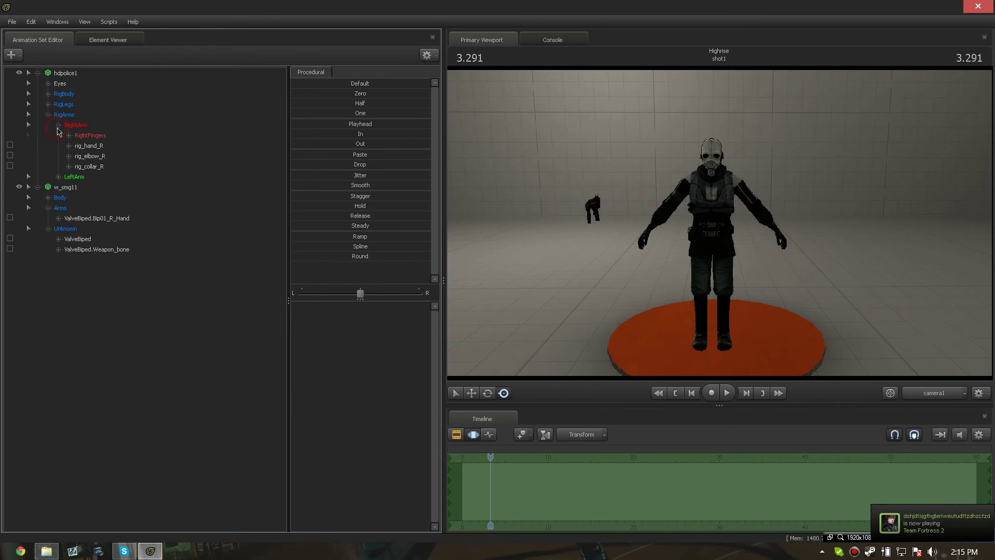
{"action": "left_click", "coordinate": [89, 148]}
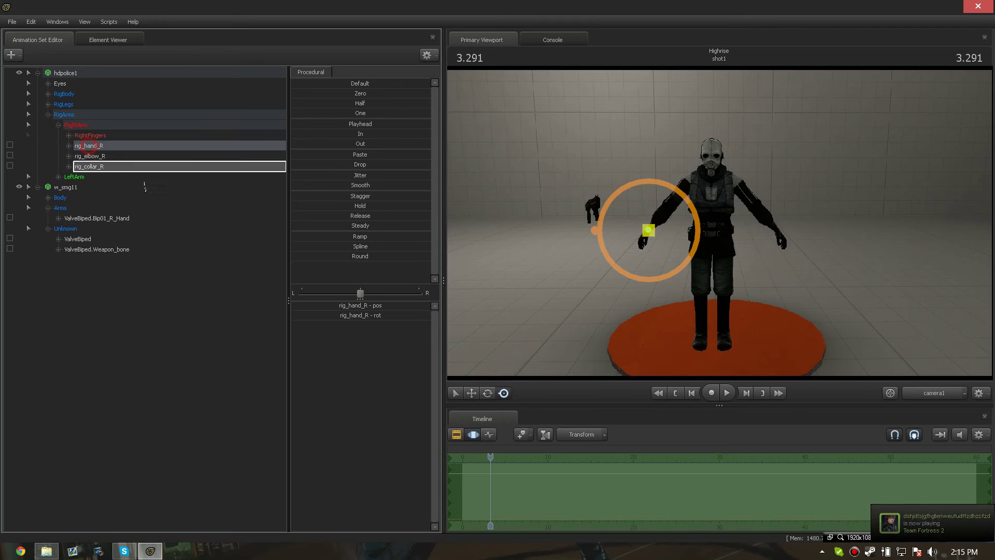
{"action": "left_click", "coordinate": [116, 218]}
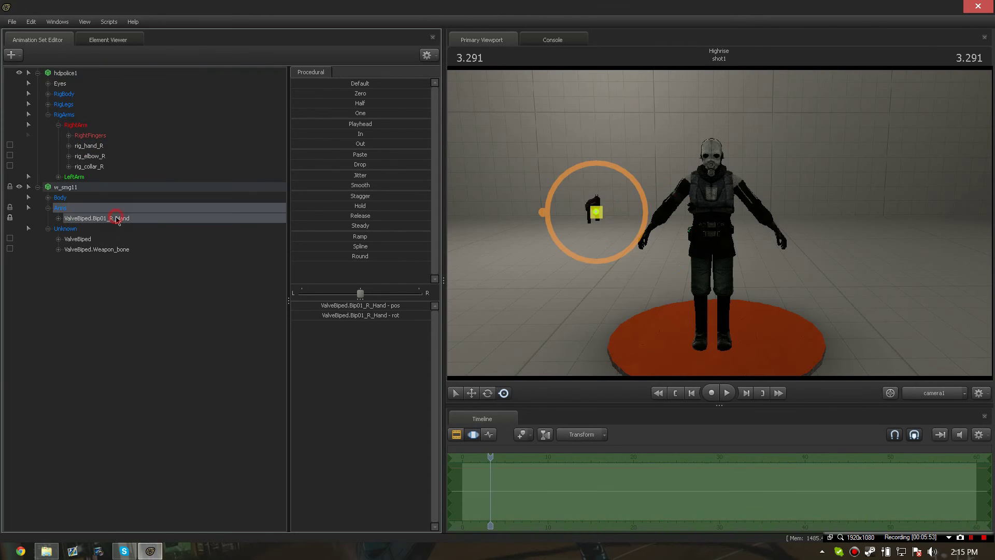
{"action": "left_click", "coordinate": [352, 95]}
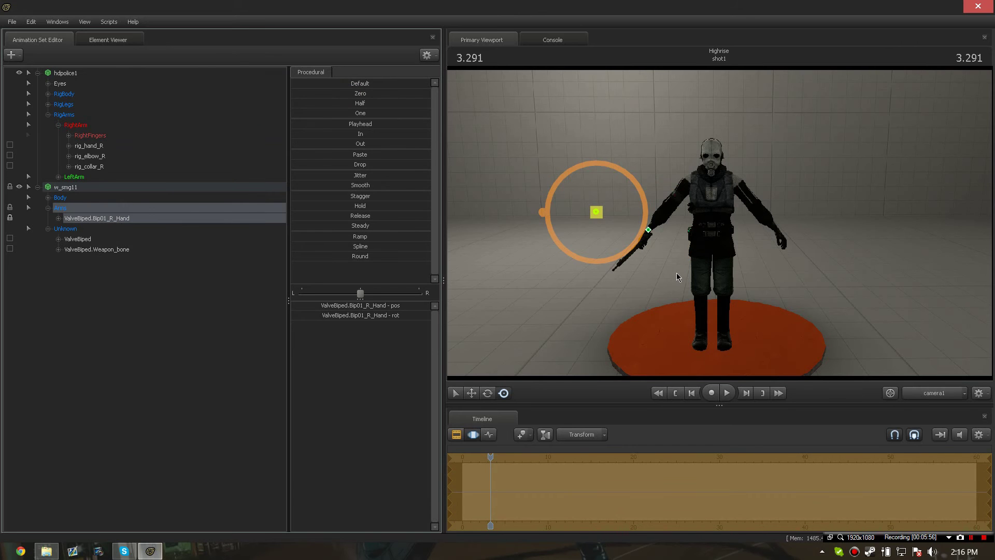
{"action": "key", "text": "w"}
{"action": "left_click_drag", "start_coordinate": [678, 275], "coordinate": [719, 223]}
{"action": "key", "text": "w"}
{"action": "key", "text": "s"}
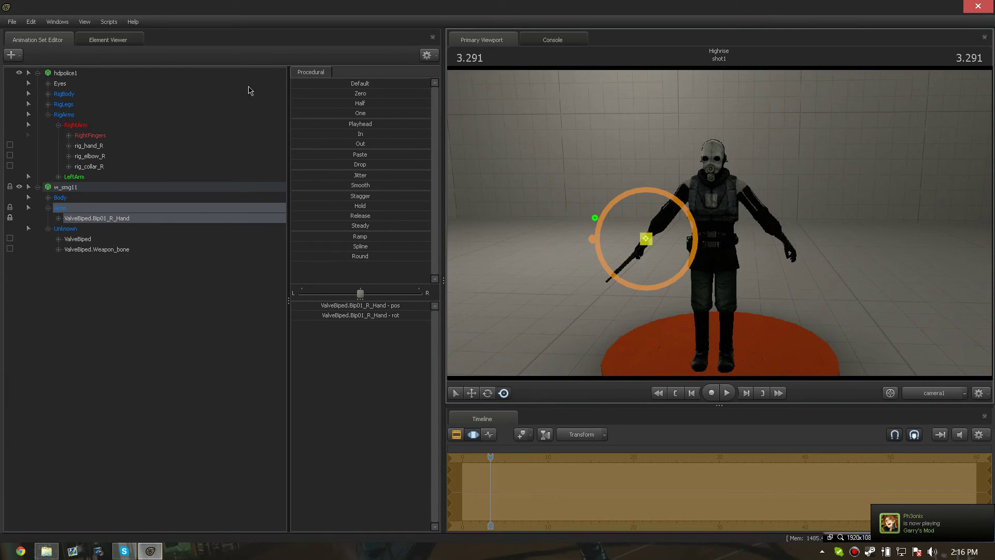
- Detach all rigs from hdpolice1
{"action": "right_click", "coordinate": [63, 77]}
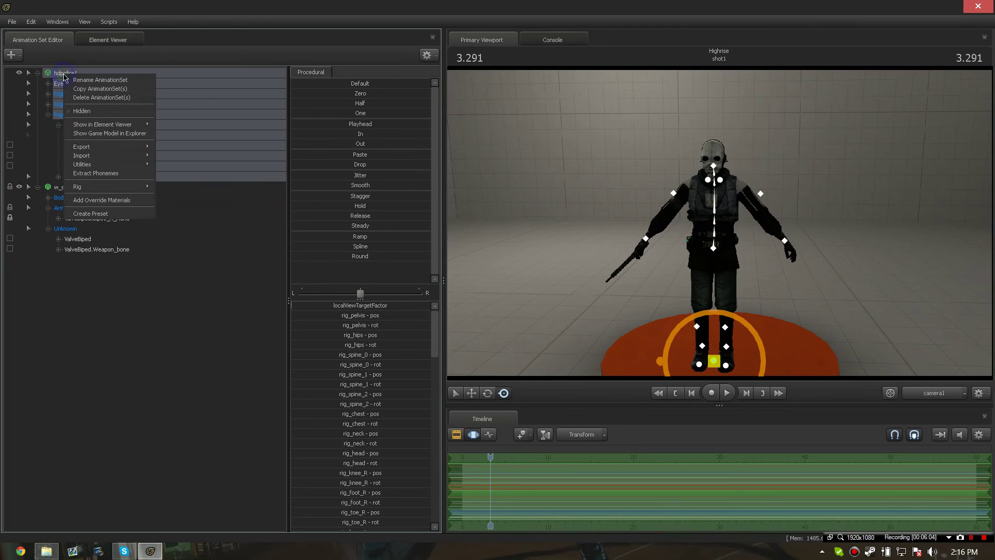
{"action": "mouse_move", "coordinate": [124, 188]}
{"action": "mouse_move", "coordinate": [228, 199]}
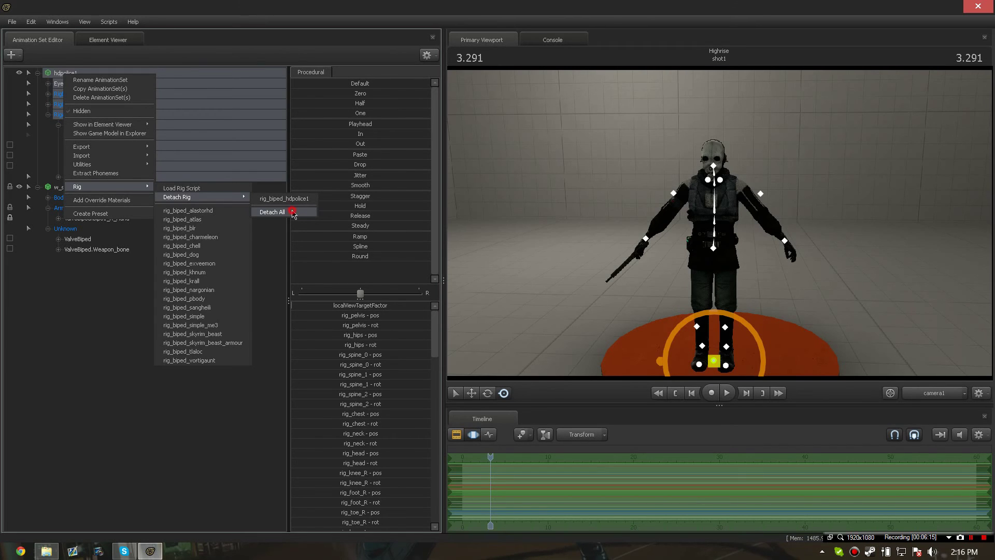
{"action": "left_click", "coordinate": [272, 212]}
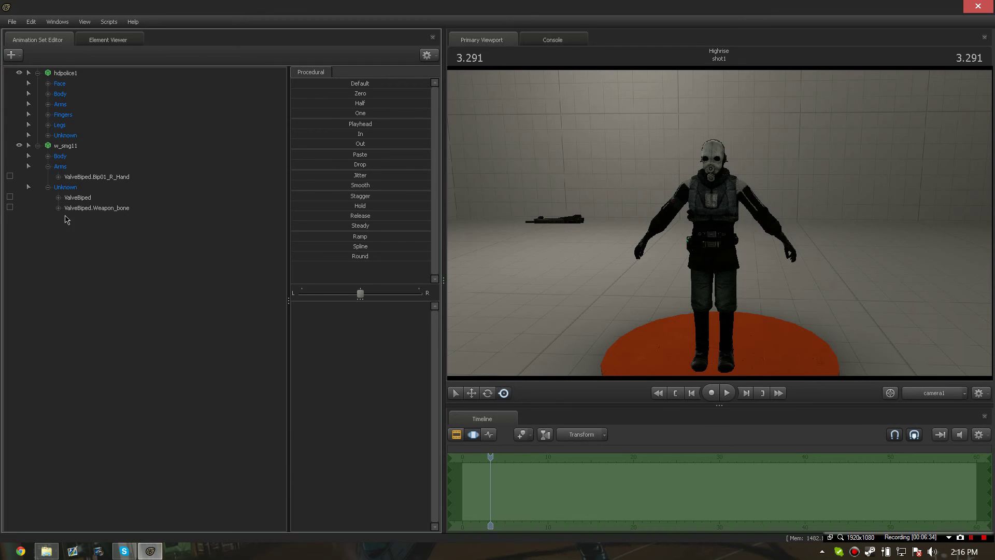
- Undo the detachment of hdpolice1's rig
{"action": "key", "text": "ctrl+z"}
{"action": "key", "text": "ctrl+z"}
{"action": "key", "text": "ctrl+z"}
{"action": "key", "text": "ctrl+z"}
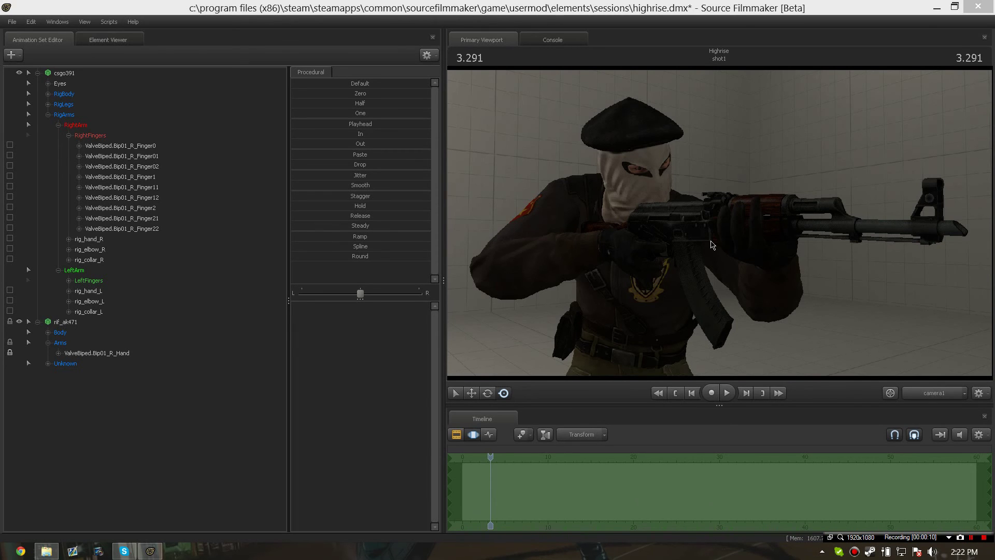
- Lock csgo391's rig_hand_L to rig_hand_R and move rig_hand_R slightly down and outward to test the two-handed grip
{"action": "left_click", "coordinate": [69, 136]}
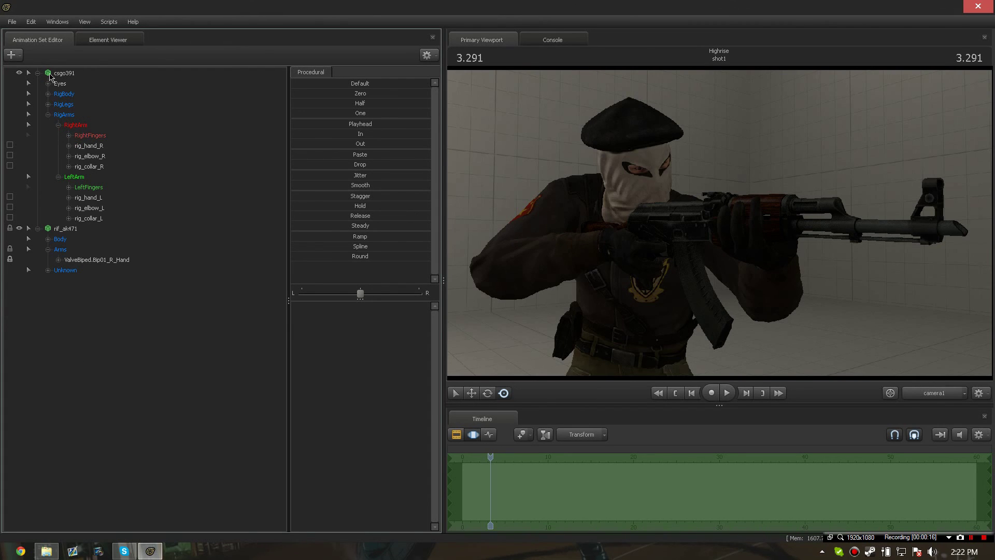
{"action": "left_click", "coordinate": [88, 147]}
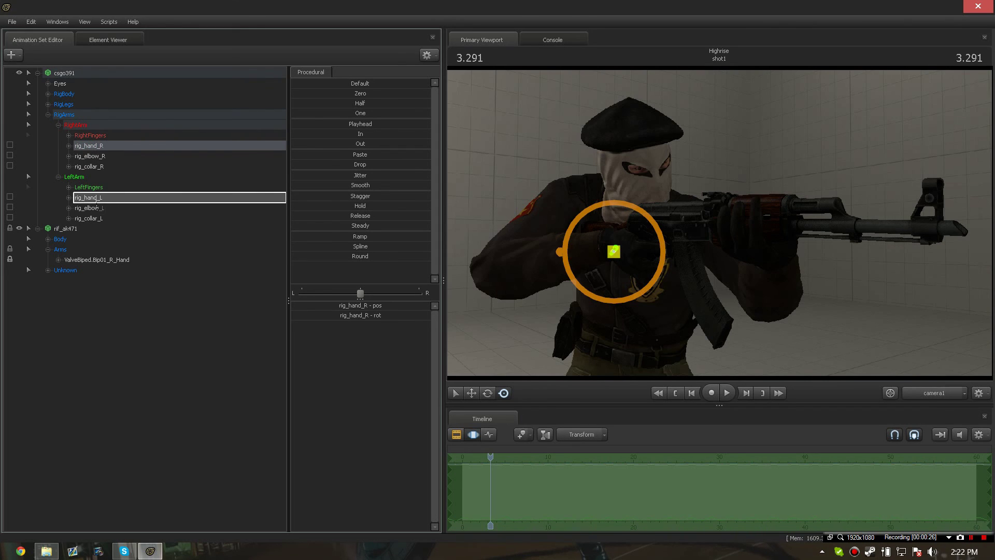
{"action": "left_click_drag", "start_coordinate": [96, 201], "coordinate": [97, 200]}
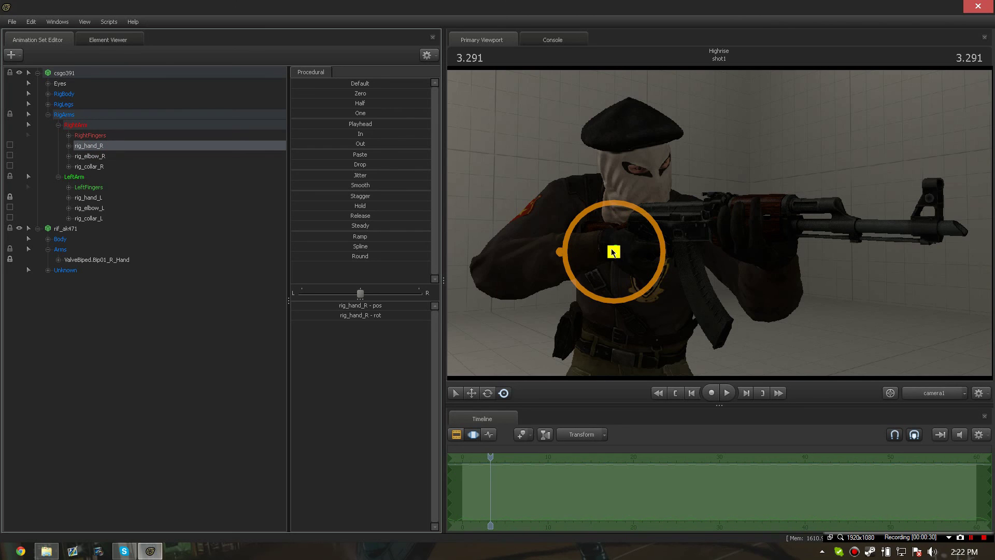
{"action": "mouse_move", "coordinate": [614, 254]}
{"action": "left_mouse_down"}
{"action": "mouse_move", "coordinate": [584, 246]}
{"action": "mouse_move", "coordinate": [574, 222]}
{"action": "mouse_move", "coordinate": [602, 242]}
{"action": "mouse_move", "coordinate": [575, 248]}
{"action": "mouse_move", "coordinate": [572, 235]}
{"action": "mouse_move", "coordinate": [600, 237]}
{"action": "mouse_move", "coordinate": [582, 258]}
{"action": "mouse_move", "coordinate": [563, 250]}
{"action": "mouse_move", "coordinate": [573, 225]}
{"action": "mouse_move", "coordinate": [600, 265]}
{"action": "left_mouse_up"}
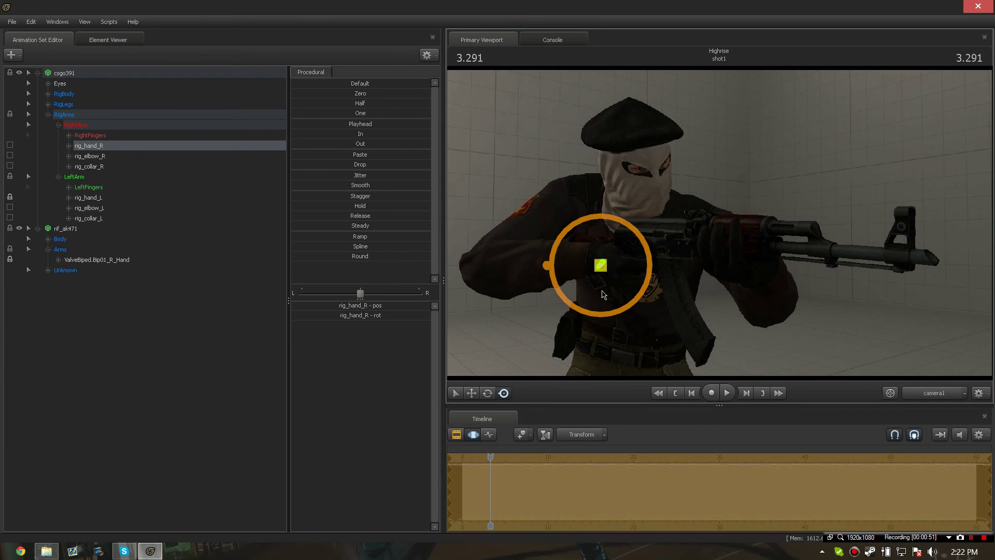